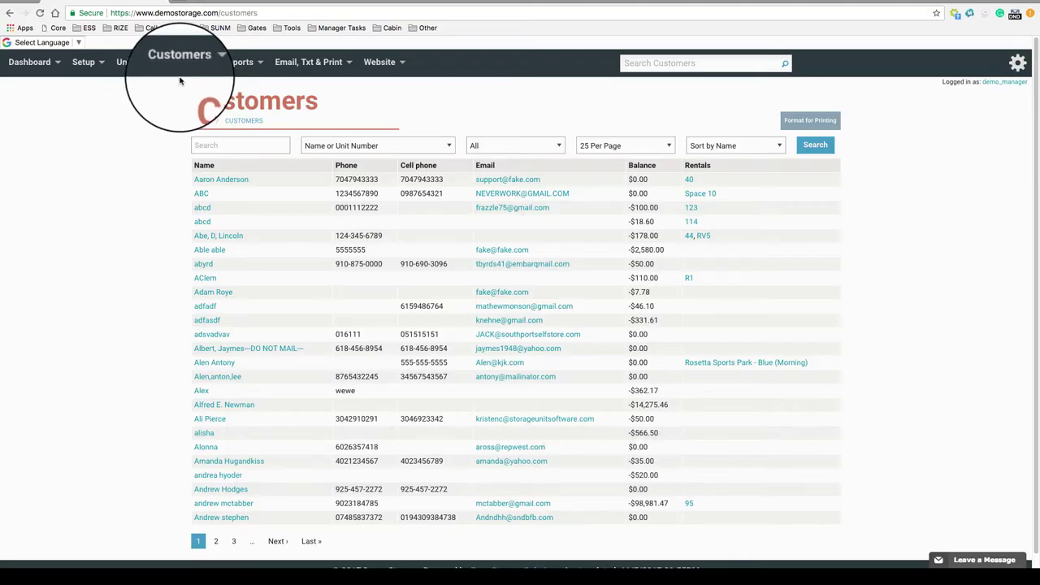
- Reload the full customer list through Customers > All Customers
mouse_move(186, 63)
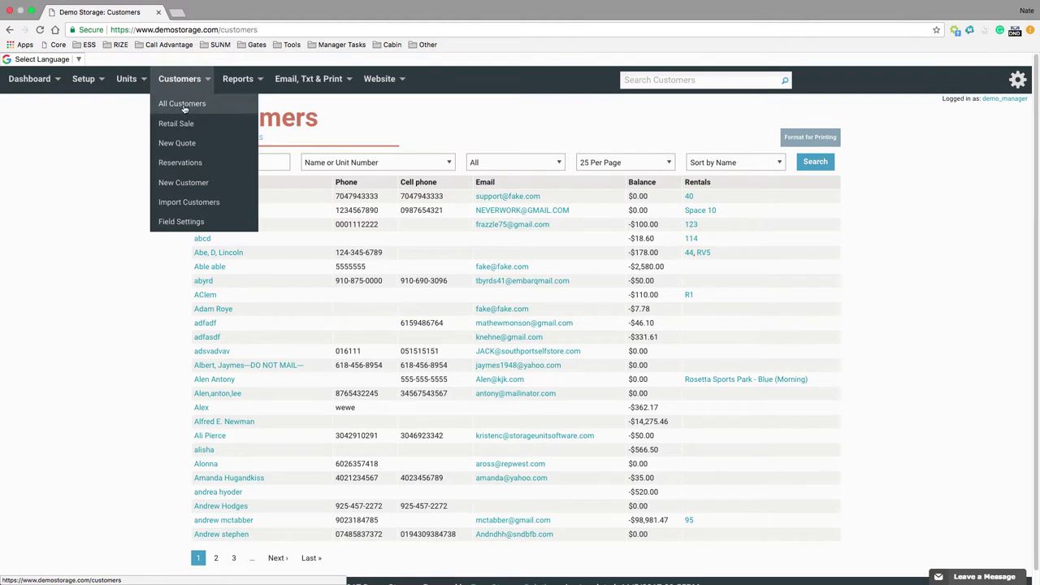
click(162, 108)
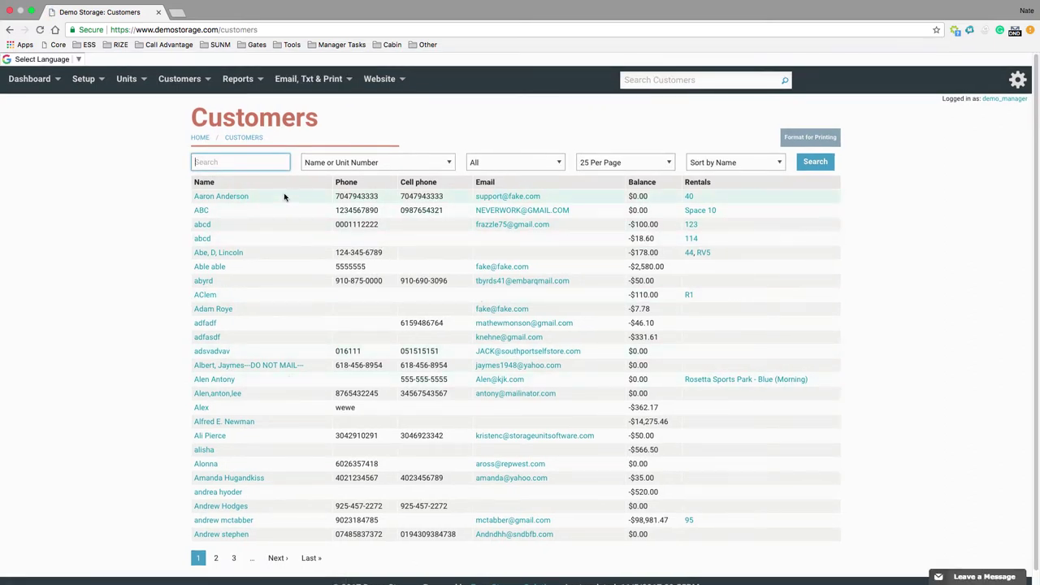
mouse_move(186, 87)
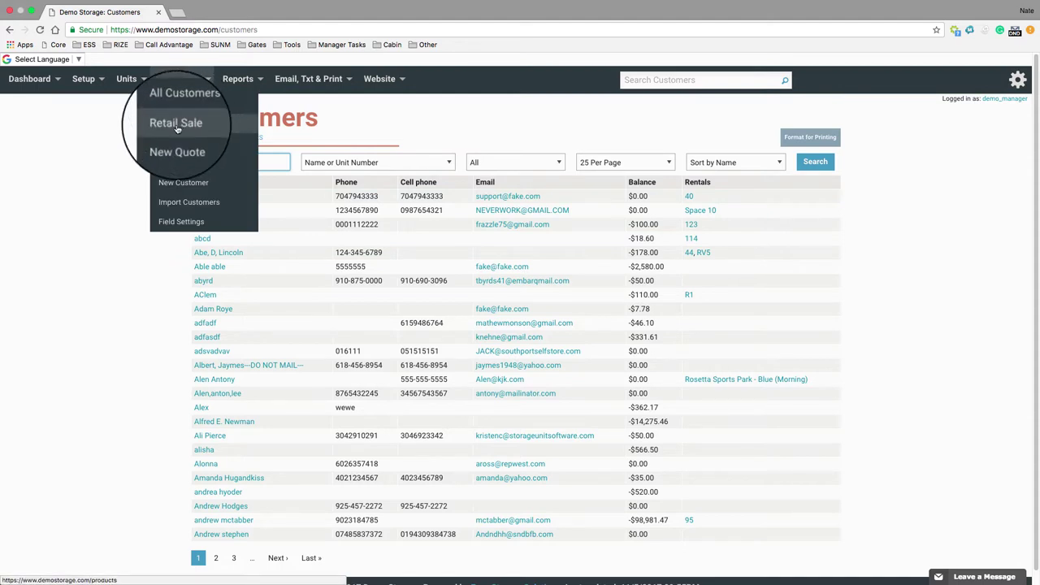
click(177, 123)
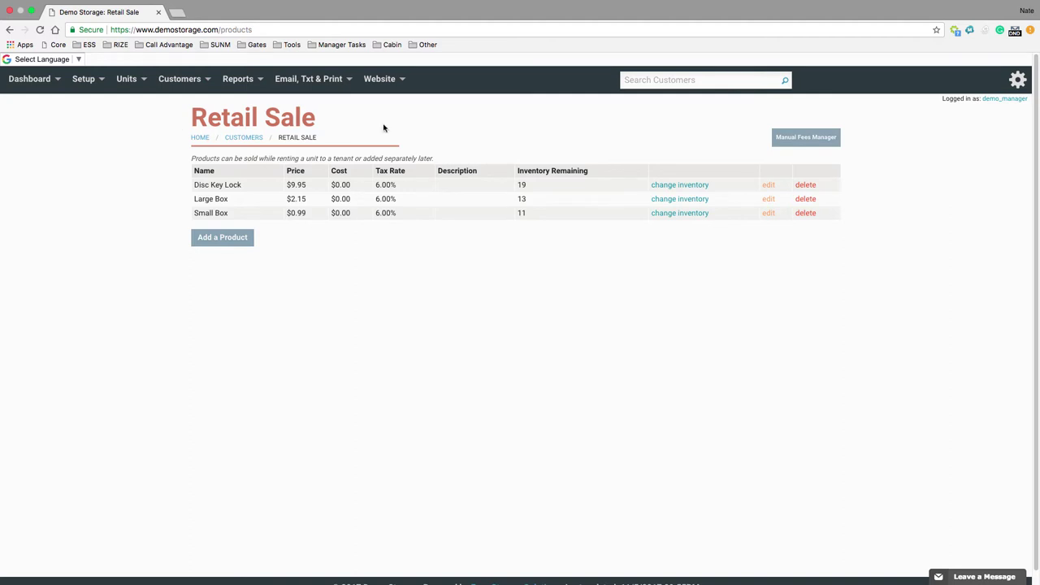
click(688, 187)
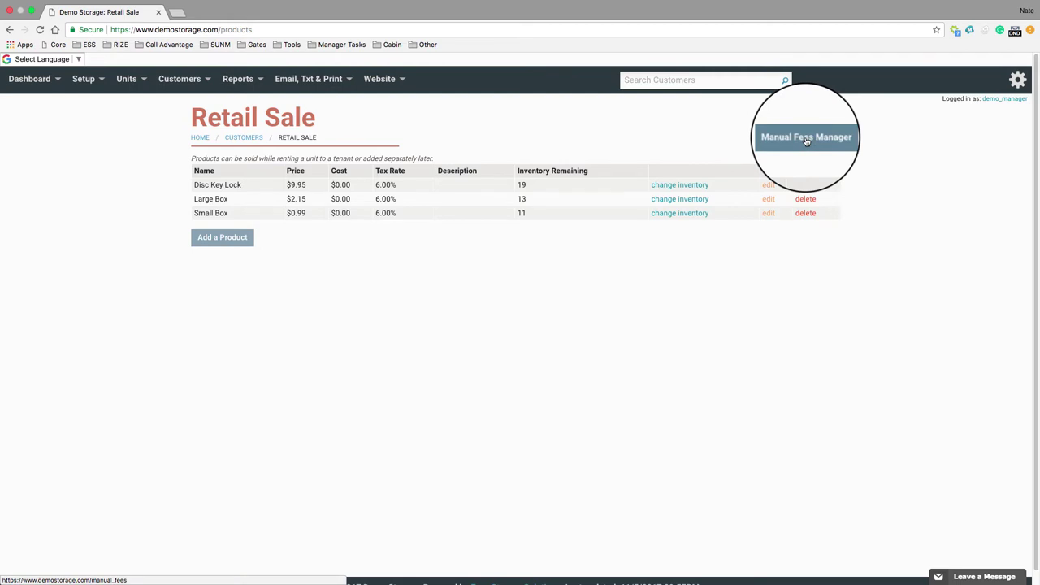
- Start a new quote for a LARGE RV unit at $53.90 monthly and check its $153.90 total
click(180, 79)
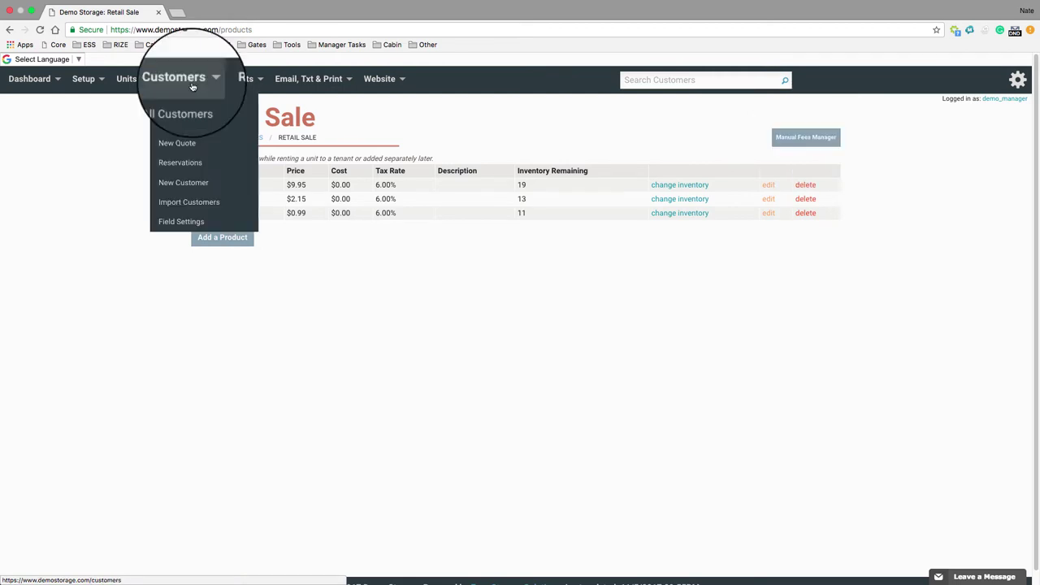
click(178, 143)
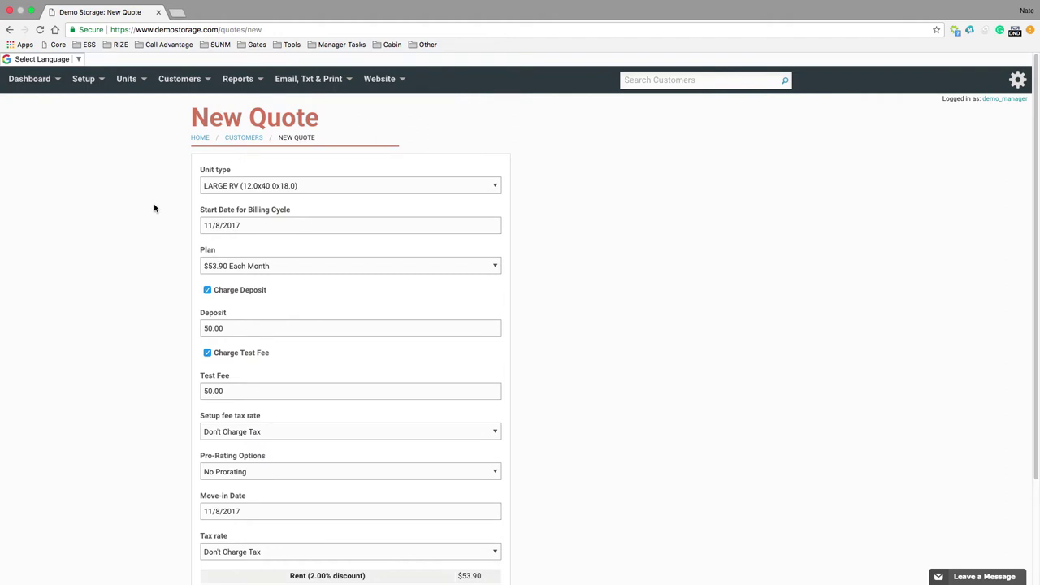
scroll(154, 208, down, 1)
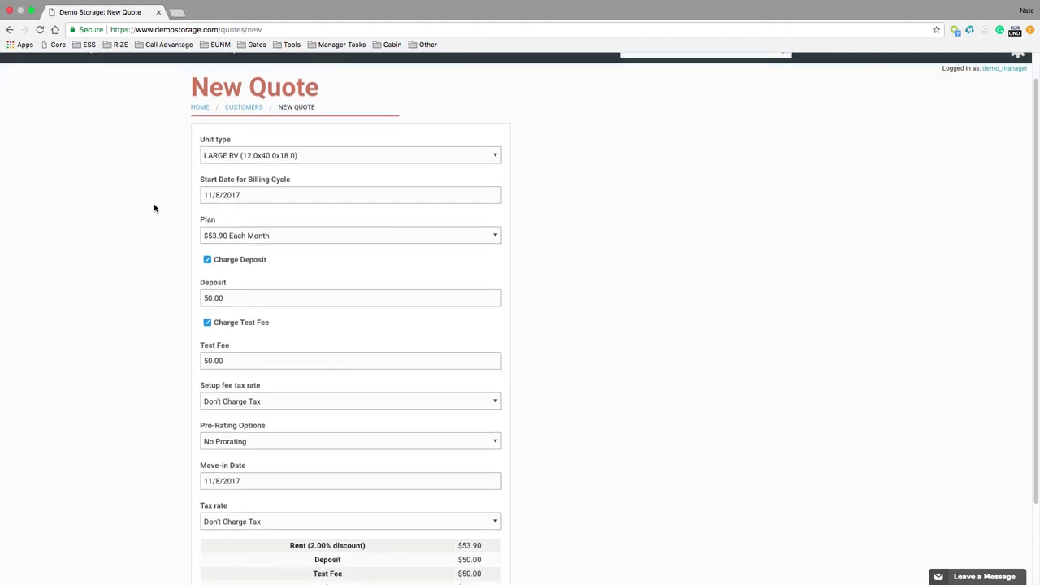
scroll(155, 208, down, 1)
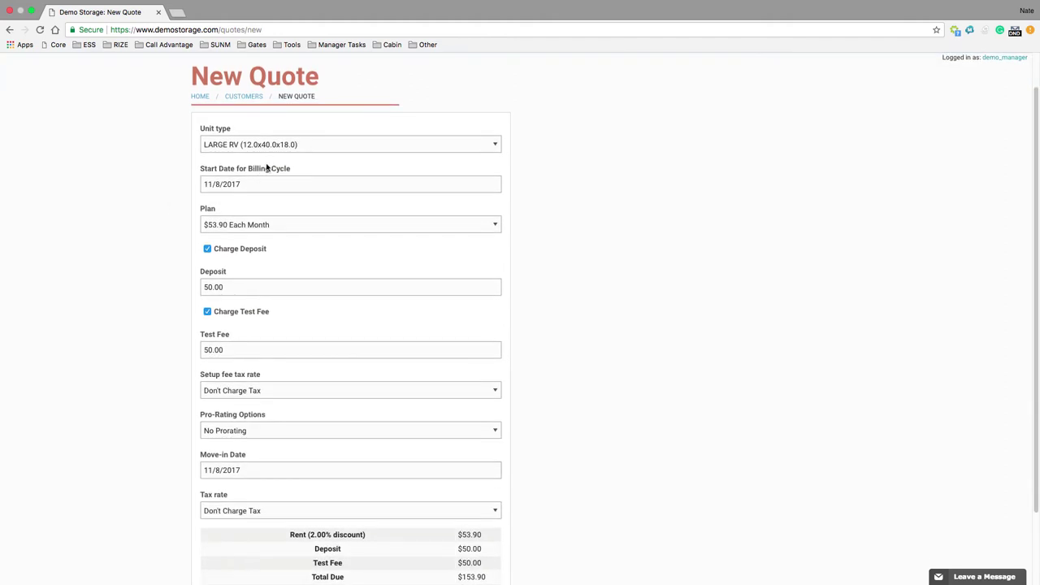
scroll(253, 230, up, 2)
mouse_move(199, 80)
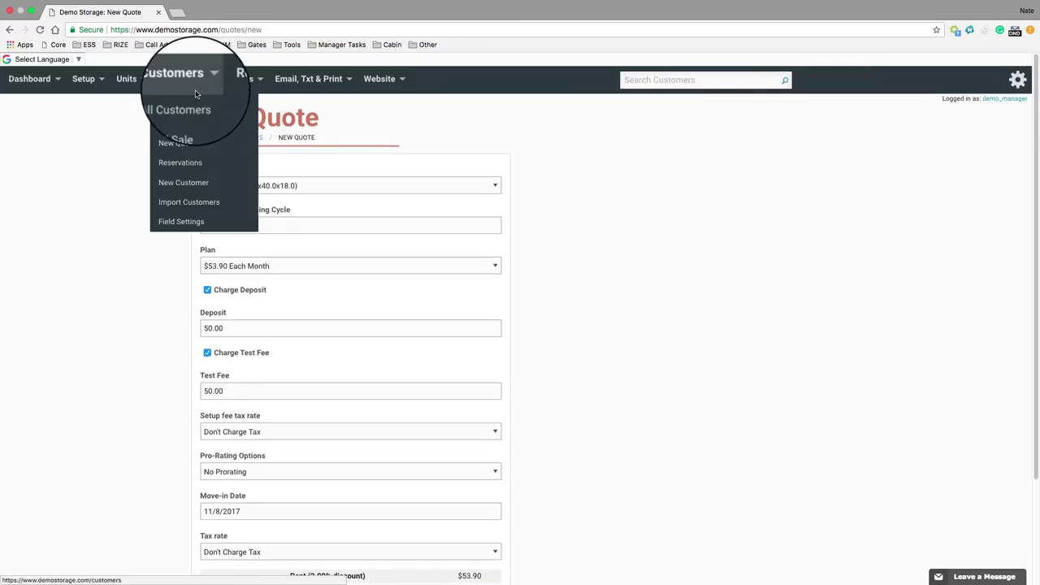
- Show the Active Reservations page listing six approved reservations
click(183, 166)
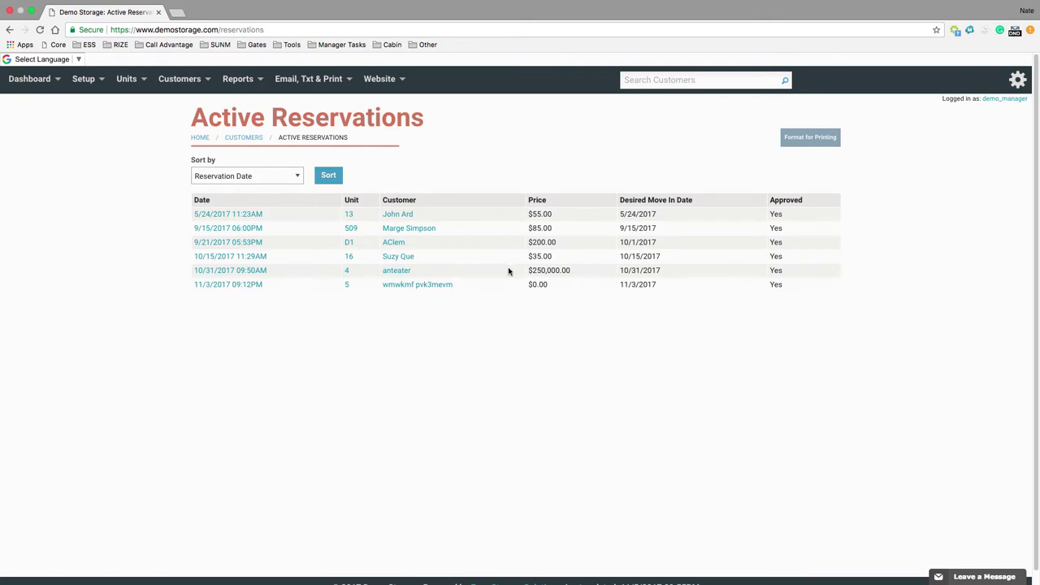
- Open a blank New Customer form and look down through its contact, login and personal sections
click(182, 186)
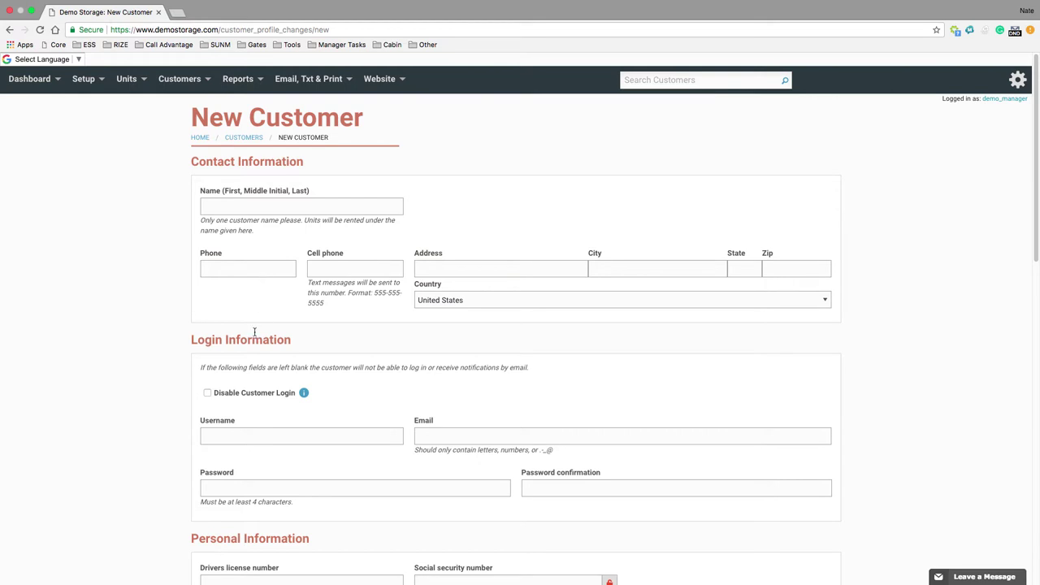
scroll(253, 334, down, 3)
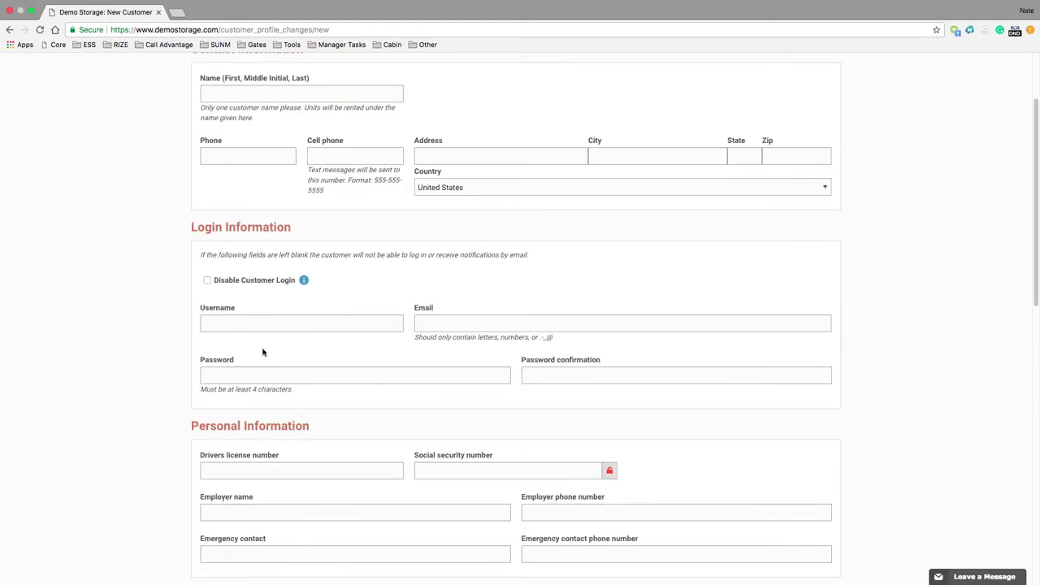
scroll(305, 332, down, 5)
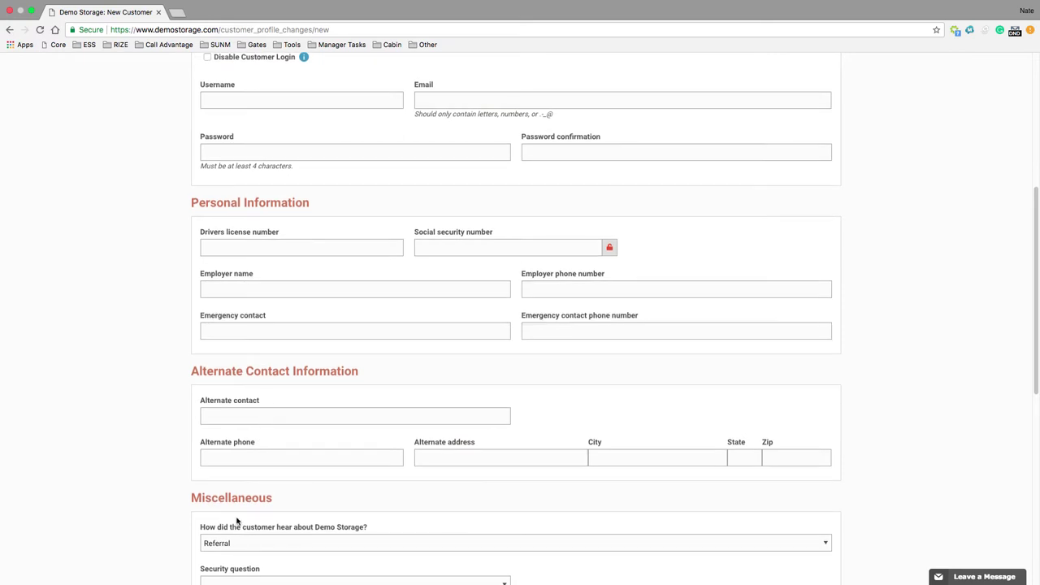
scroll(236, 520, down, 2)
scroll(244, 447, down, 2)
scroll(251, 395, down, 1)
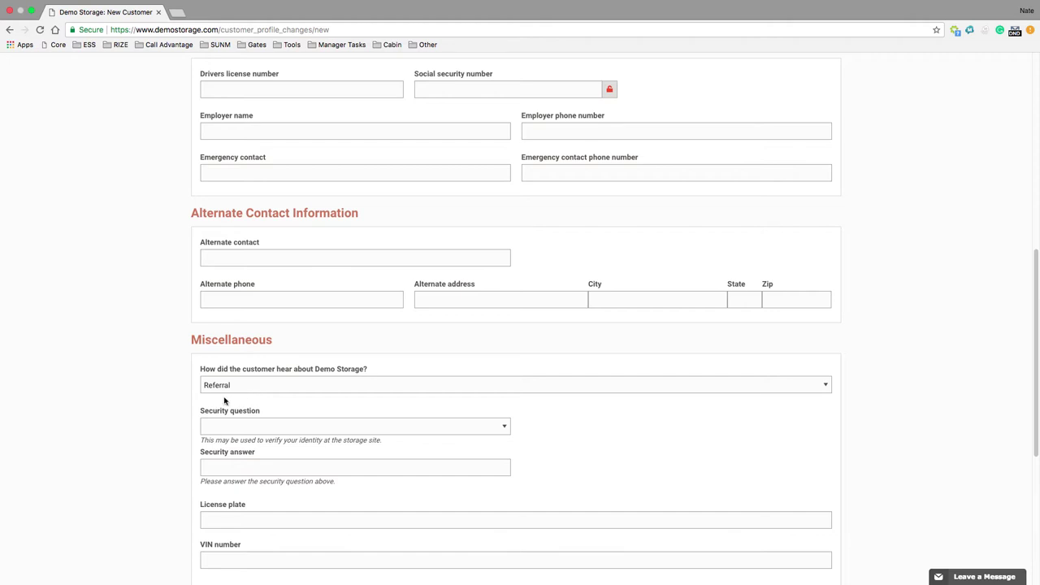
scroll(294, 504, down, 1)
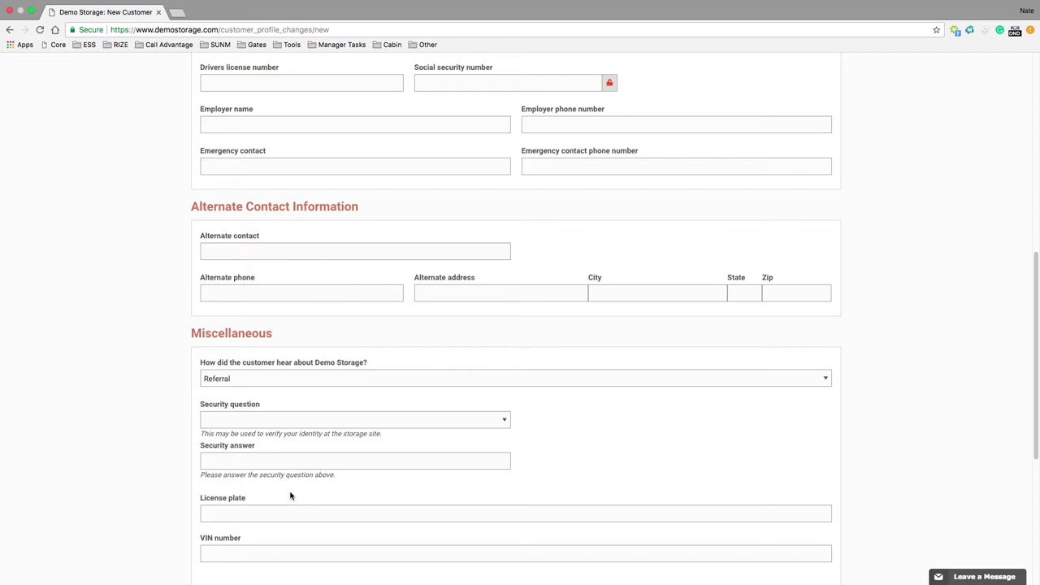
scroll(289, 494, down, 1)
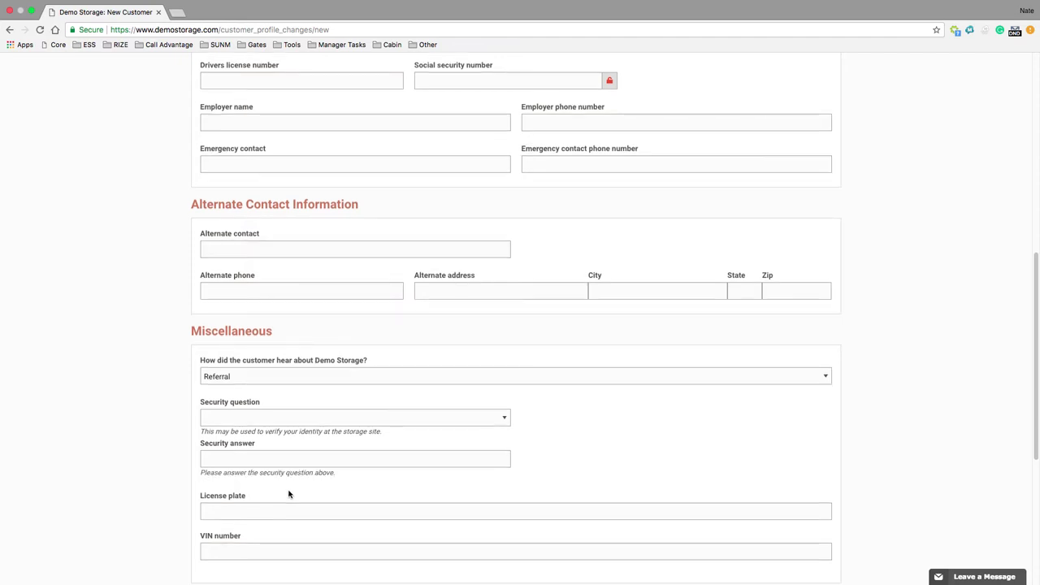
scroll(288, 493, down, 6)
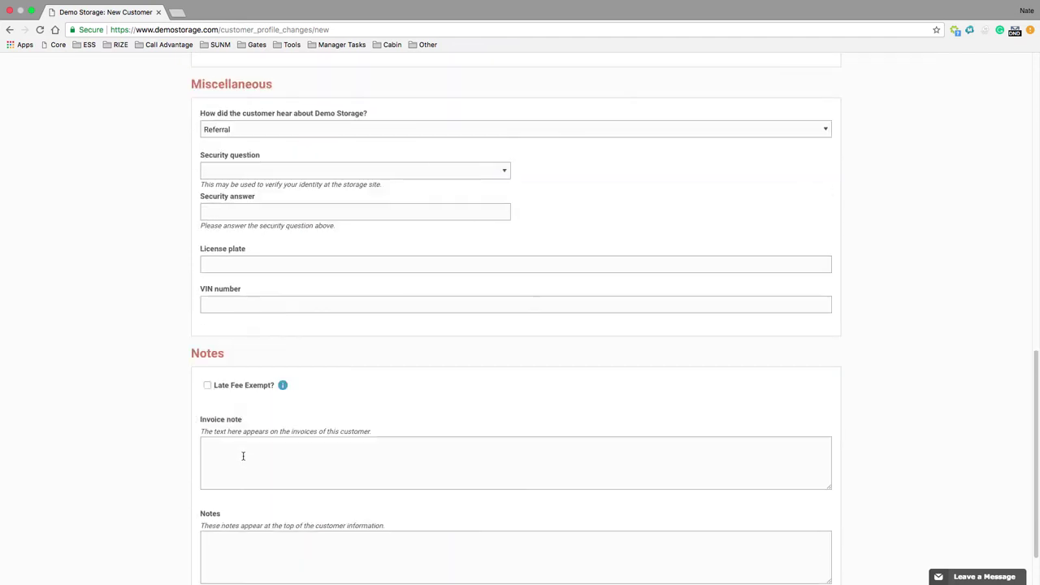
scroll(227, 402, down, 2)
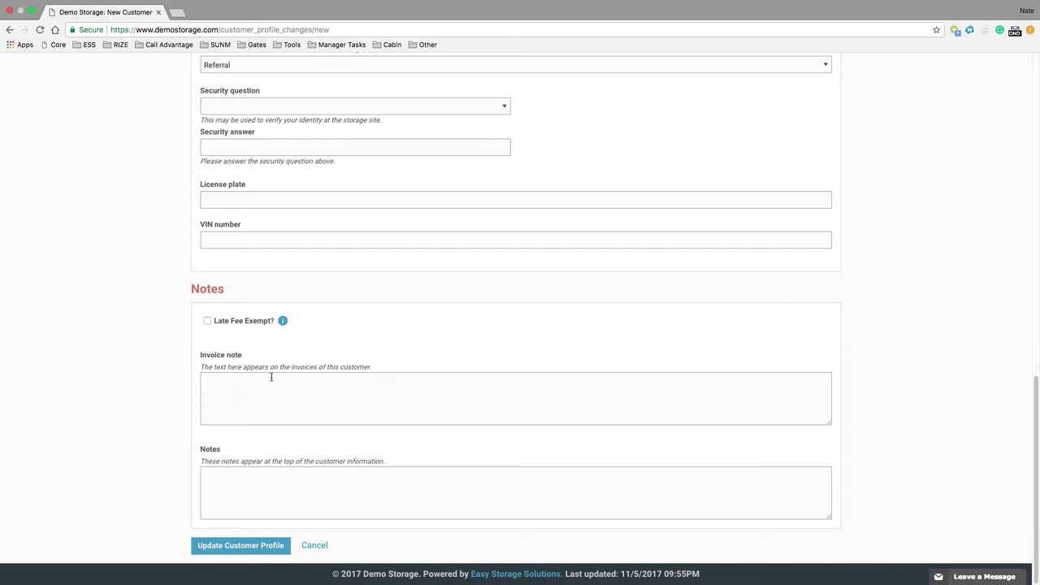
- Put the cursor in the Invoice note box, then in the general Notes box
click(342, 383)
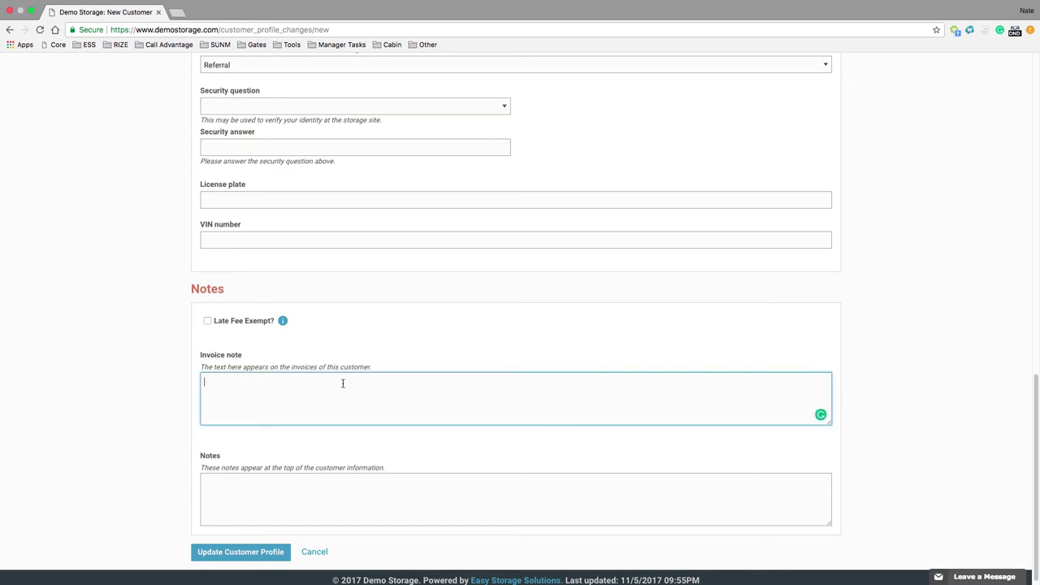
click(280, 491)
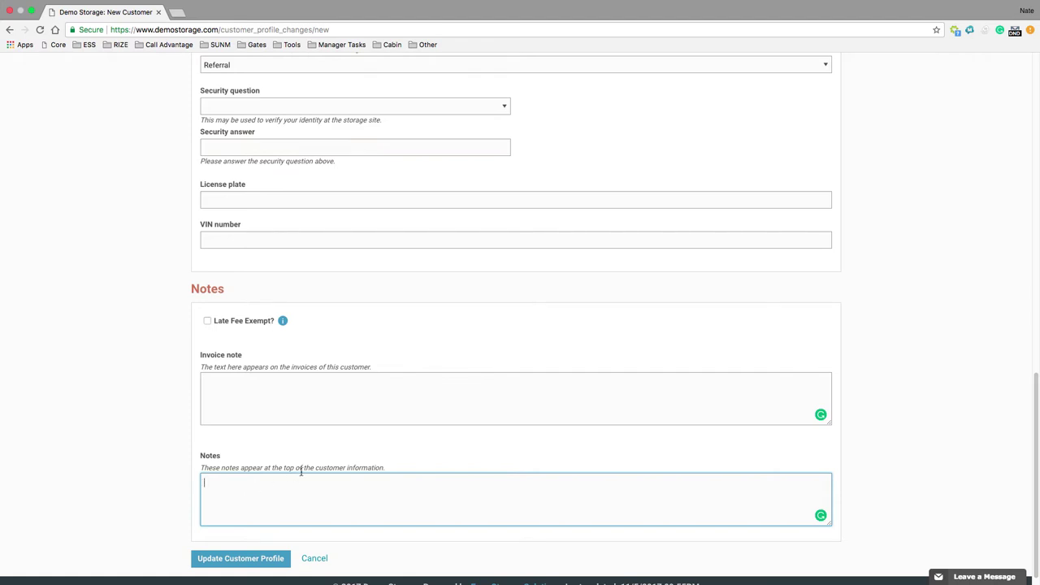
scroll(256, 507, up, 15)
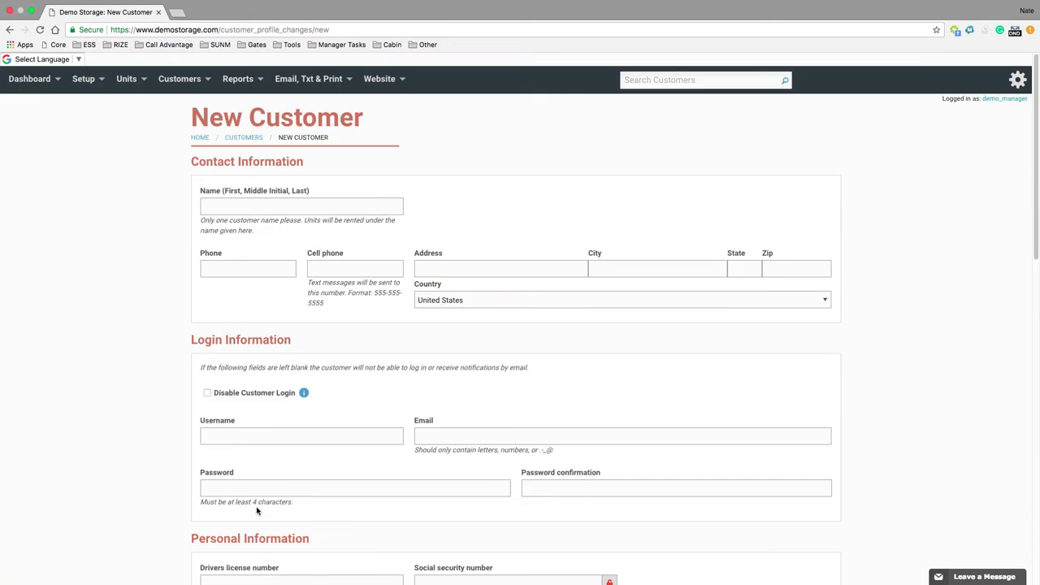
- Go to the Import Customers page showing the CSV format and required fields
click(187, 80)
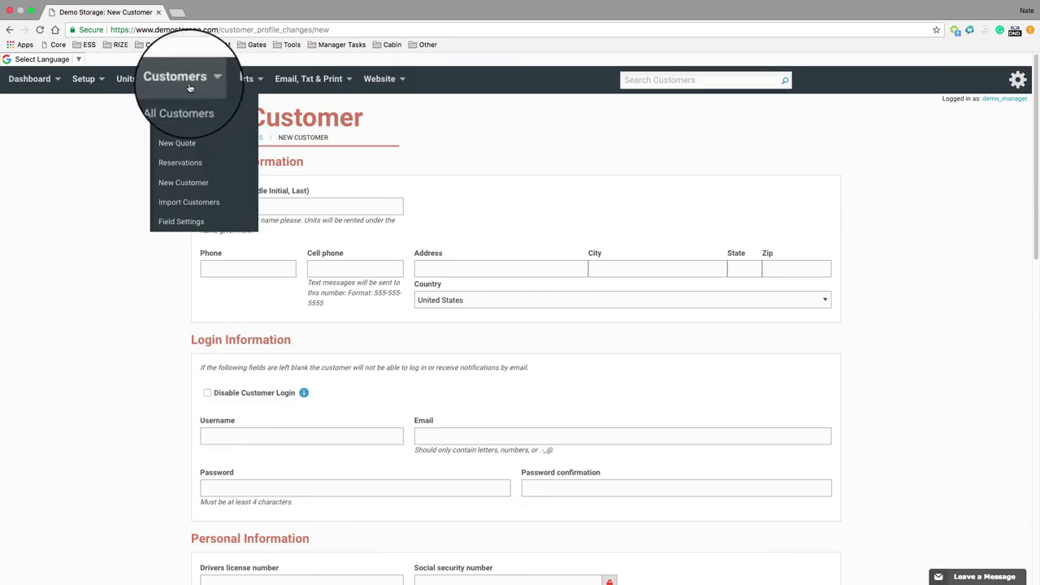
click(189, 204)
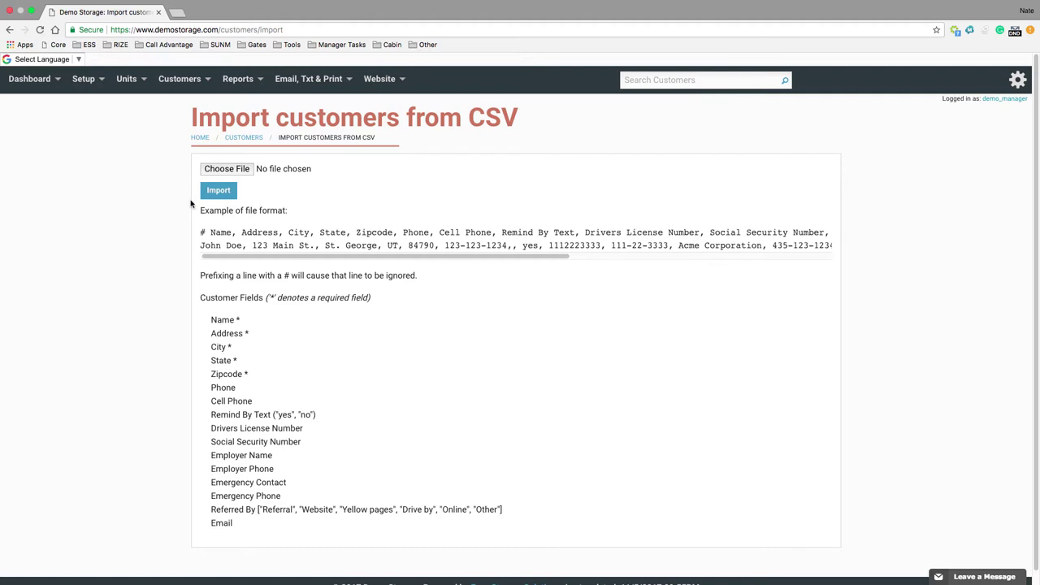
- Look over the customer form field settings page before heading back to the customer list
click(179, 79)
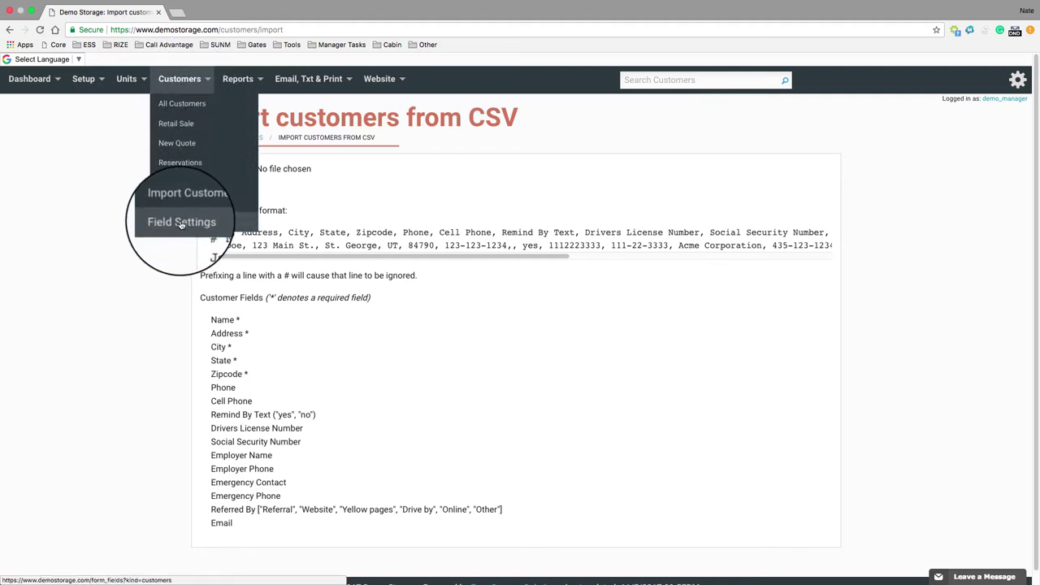
click(181, 223)
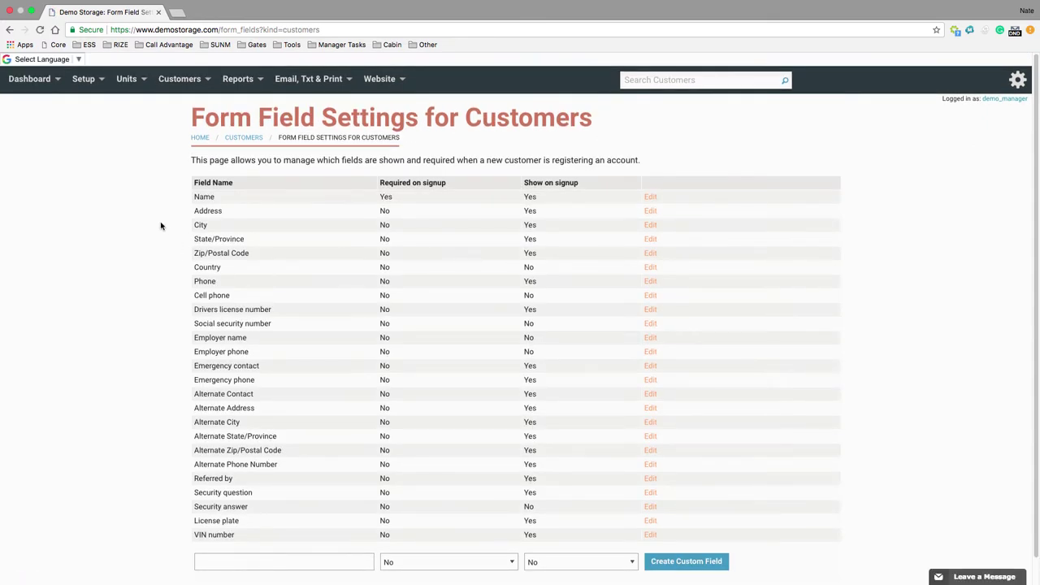
scroll(161, 226, down, 1)
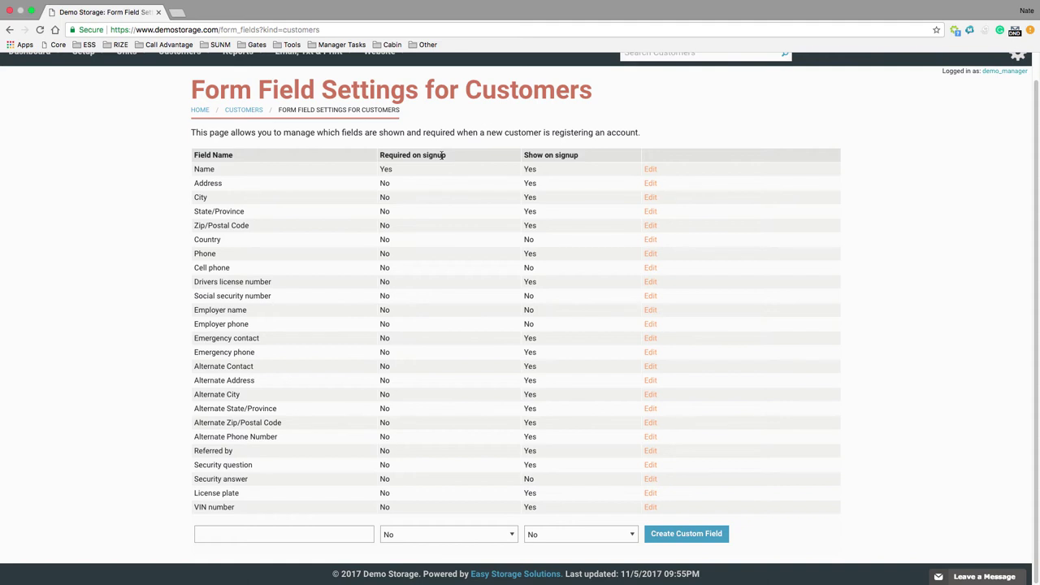
scroll(537, 170, up, 1)
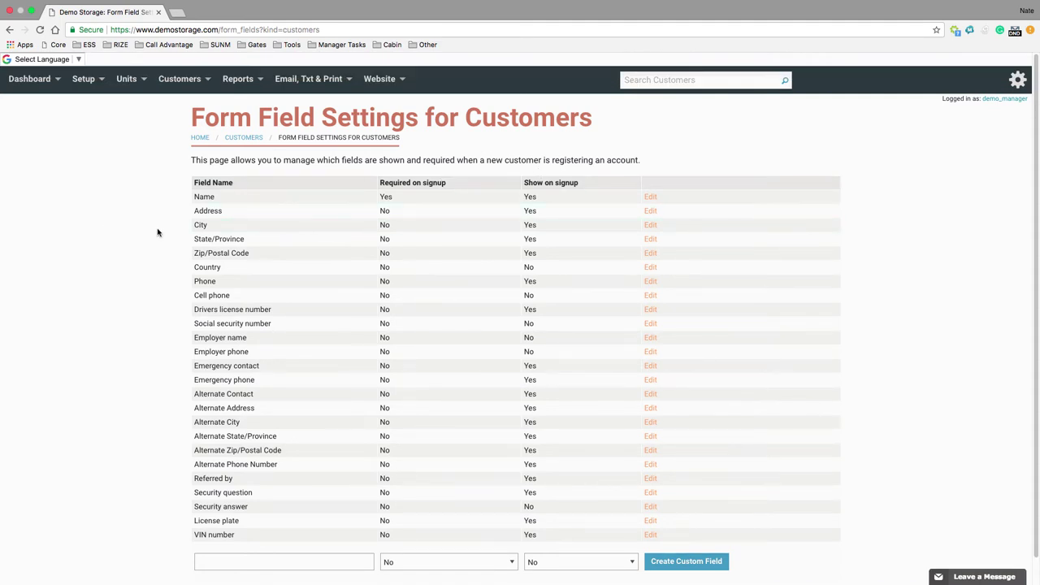
click(179, 79)
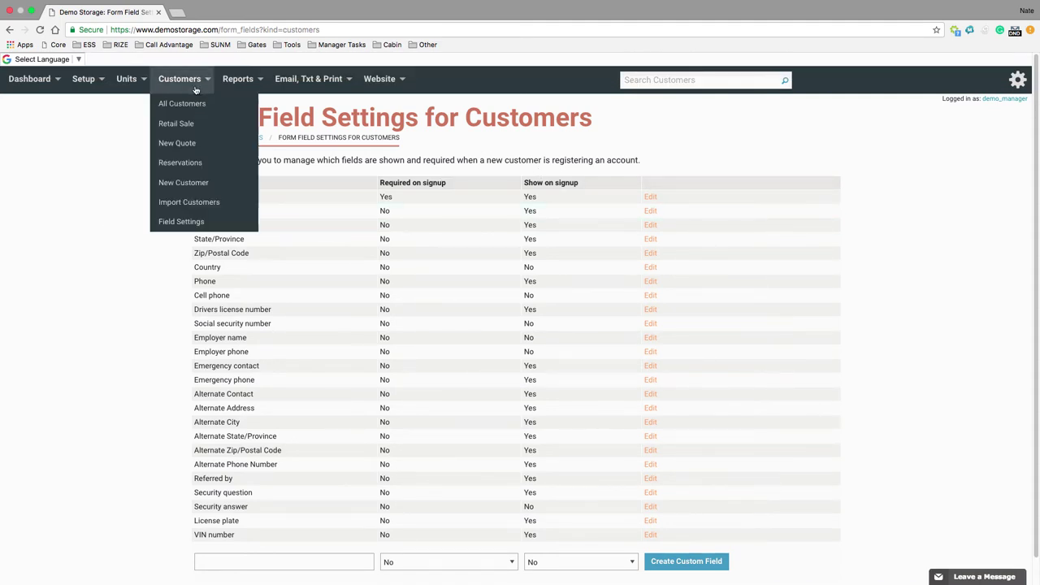
- Show all customers, check the 'Name or Unit Number' search options unchanged, and focus Search Customers
click(189, 108)
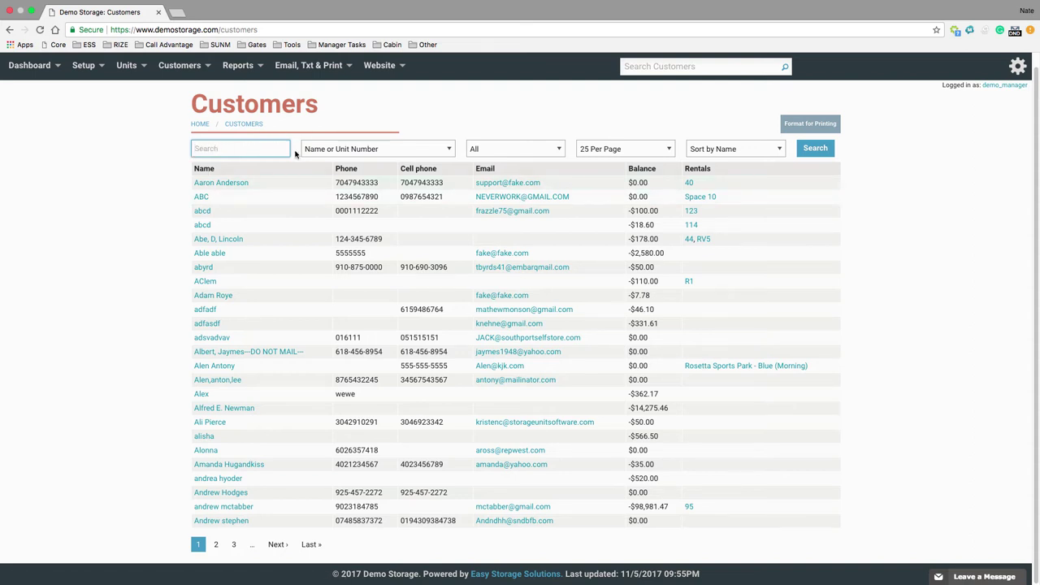
click(380, 153)
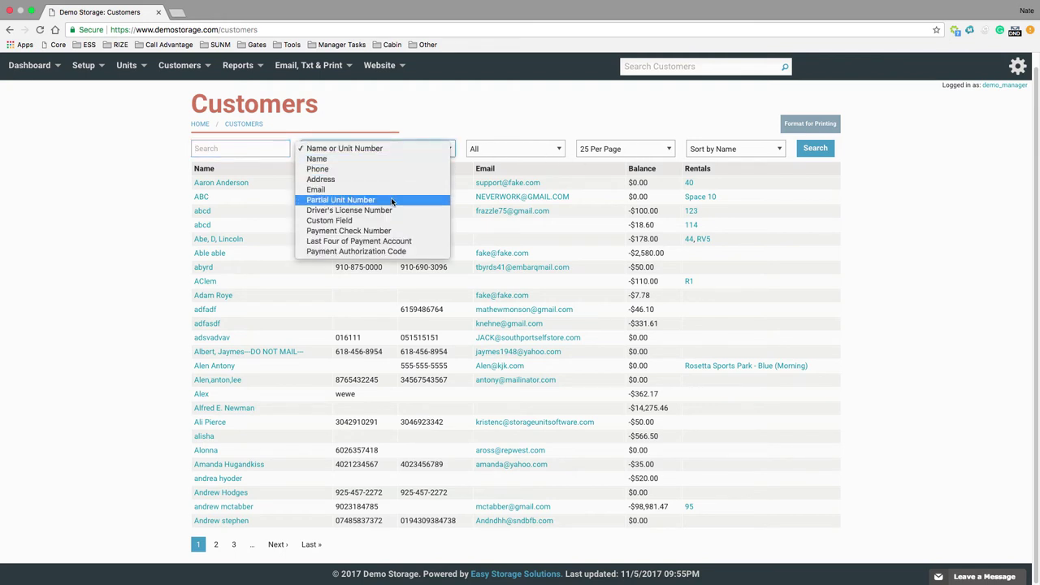
click(601, 110)
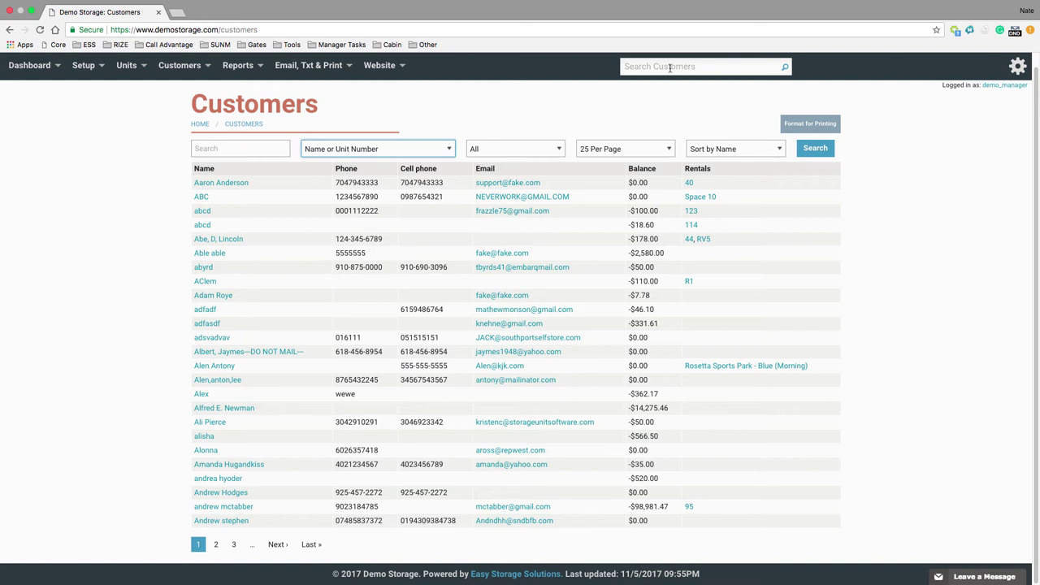
click(669, 68)
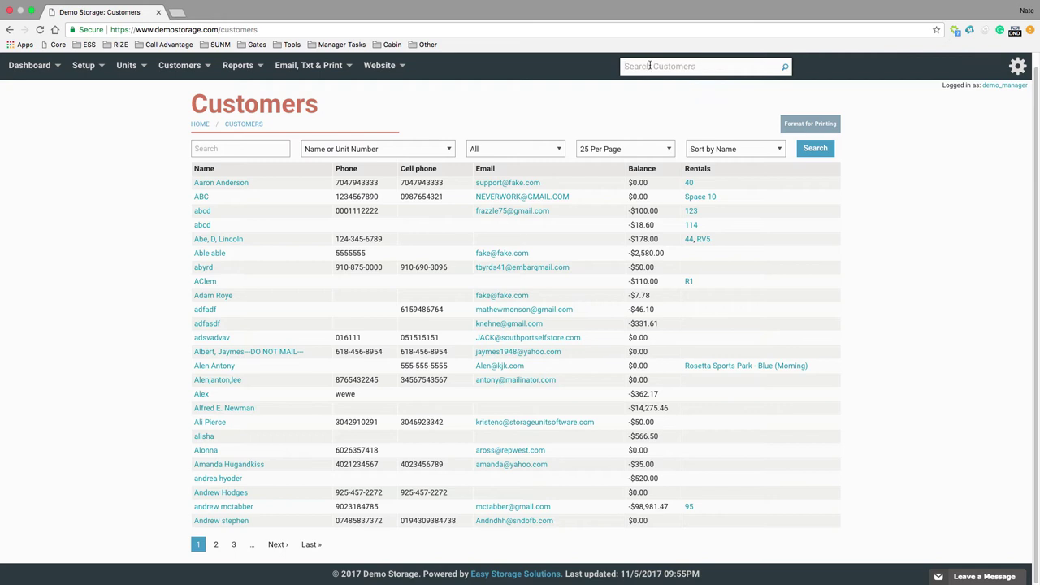
- Open the account of the customer renting units 44 and RV5 and toggle their extended information
click(218, 239)
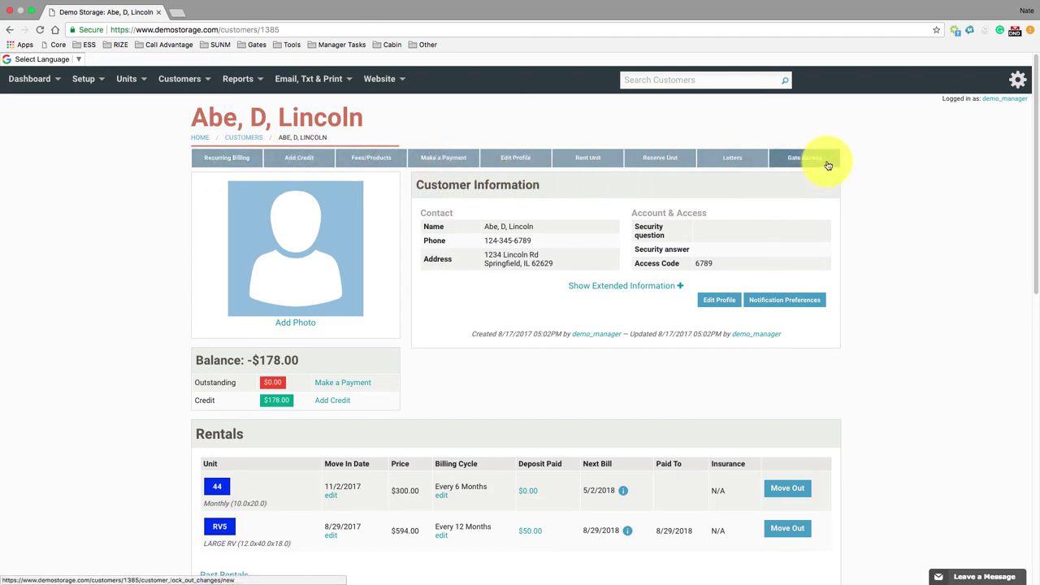
scroll(887, 165, down, 1)
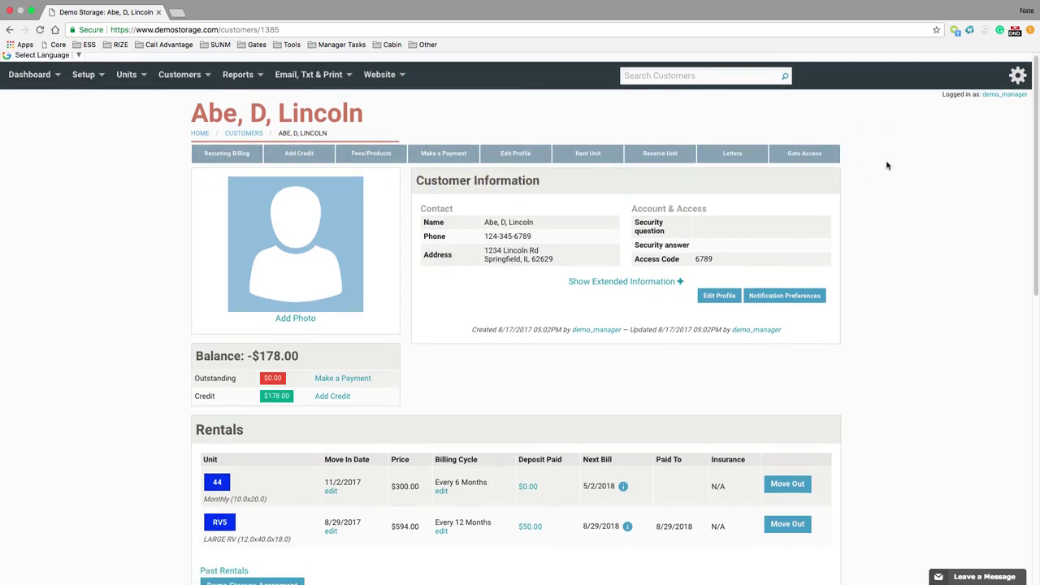
scroll(886, 167, up, 1)
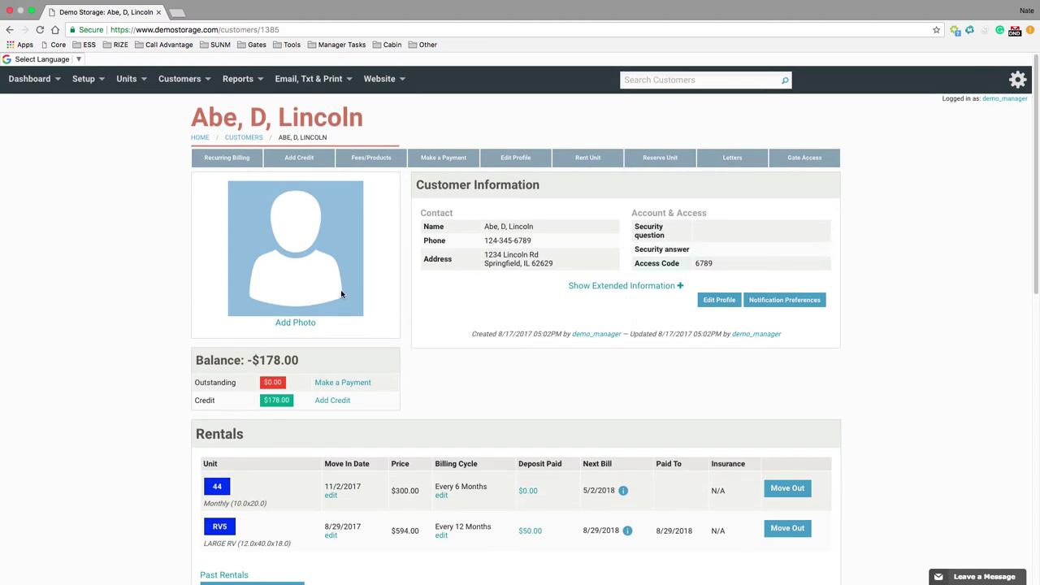
scroll(309, 244, down, 3)
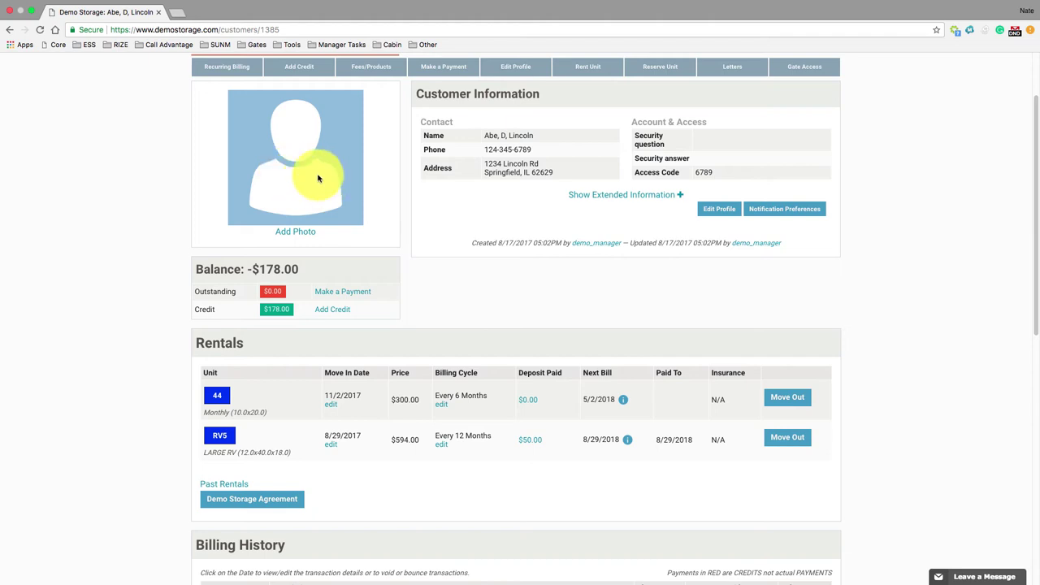
click(638, 197)
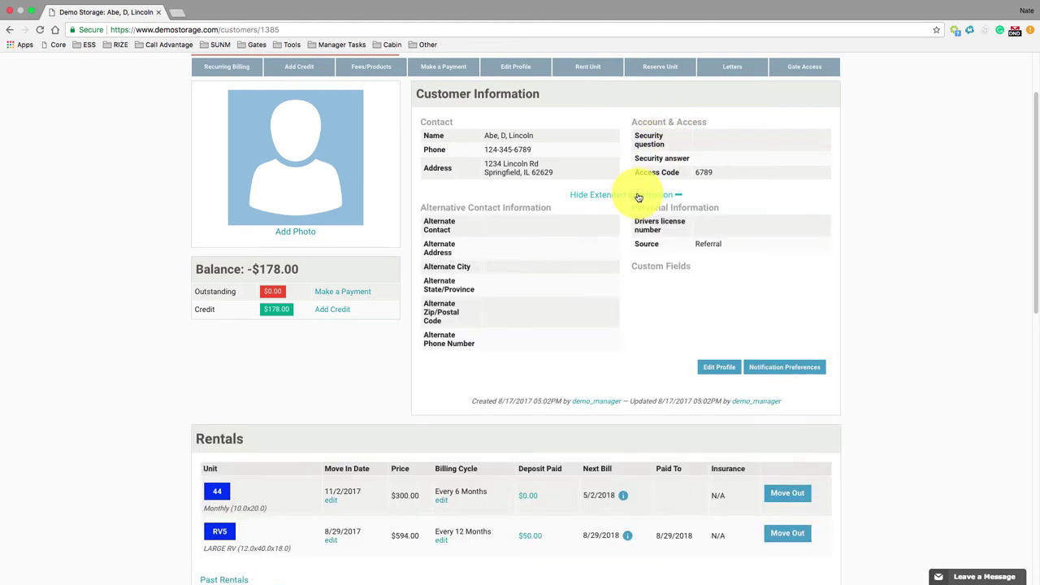
click(639, 198)
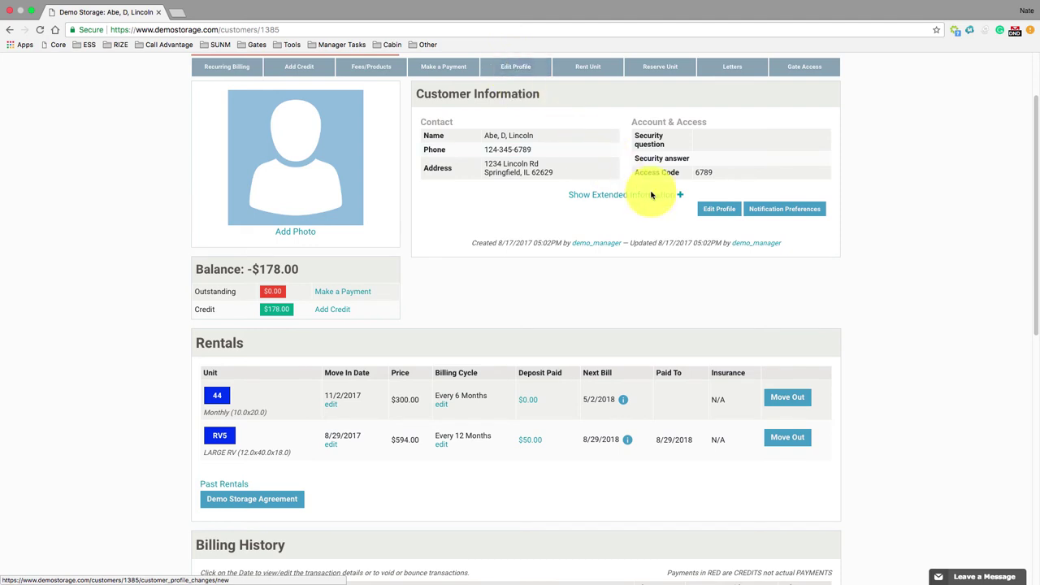
- Bring up the customer's Notification Preferences and dismiss them with Esc
click(780, 211)
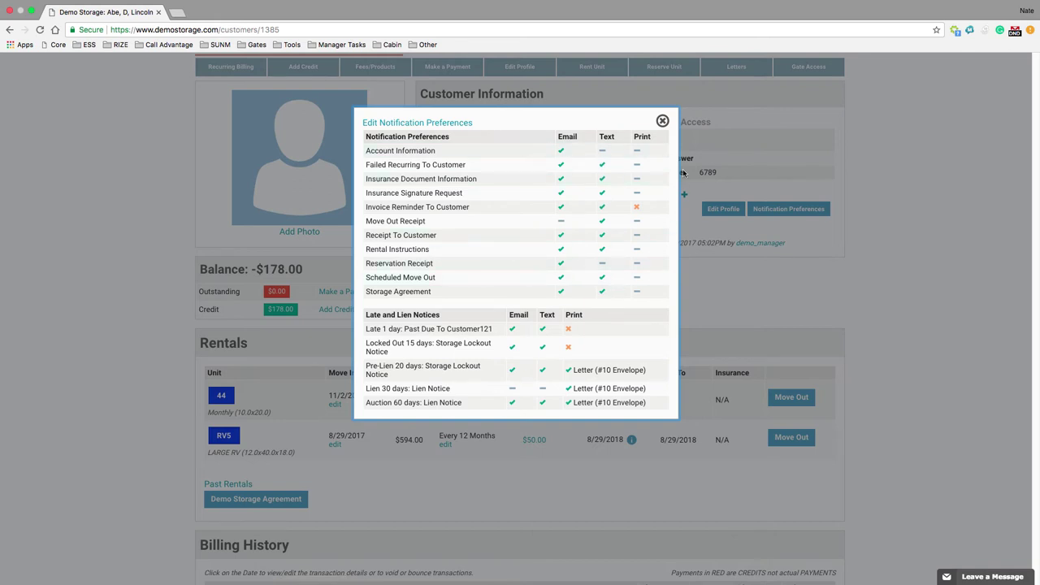
key(Escape)
scroll(520, 227, down, 2)
- Go through the customer's rentals, billing history and notes, then open their Tenant Alterations log
scroll(519, 229, down, 2)
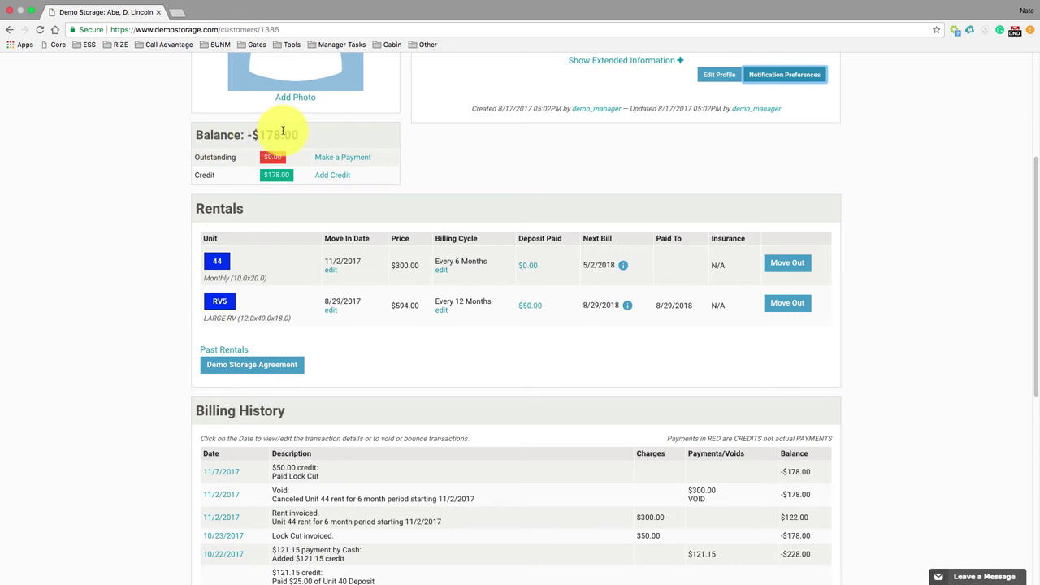
scroll(293, 118, down, 3)
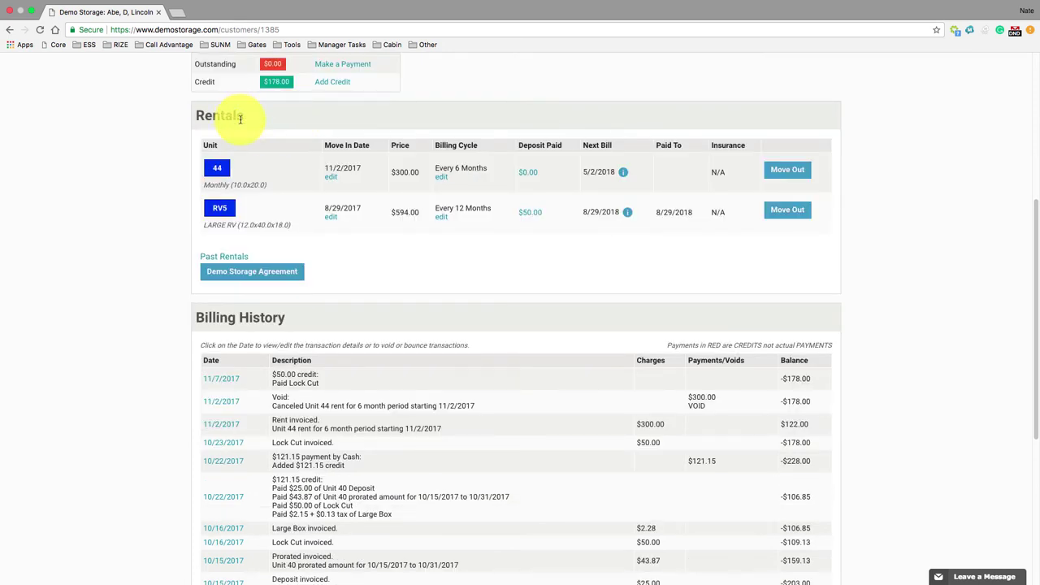
click(306, 142)
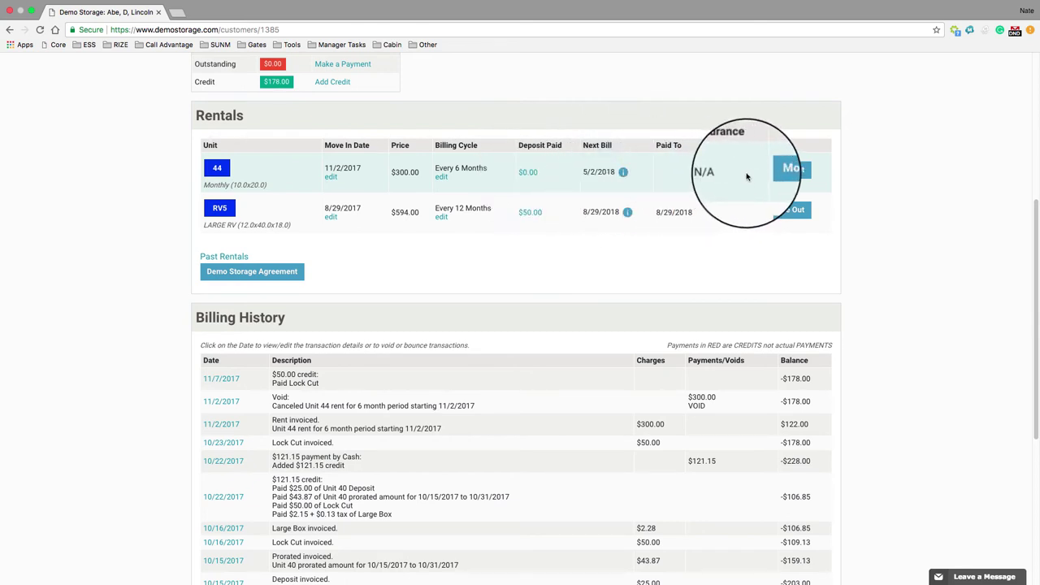
scroll(325, 236, down, 1)
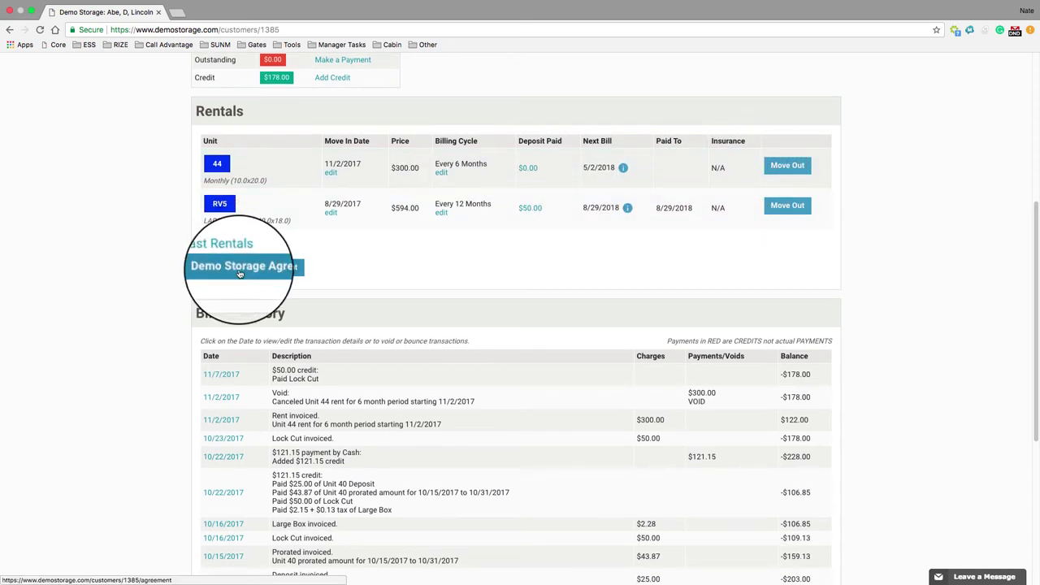
scroll(529, 217, down, 3)
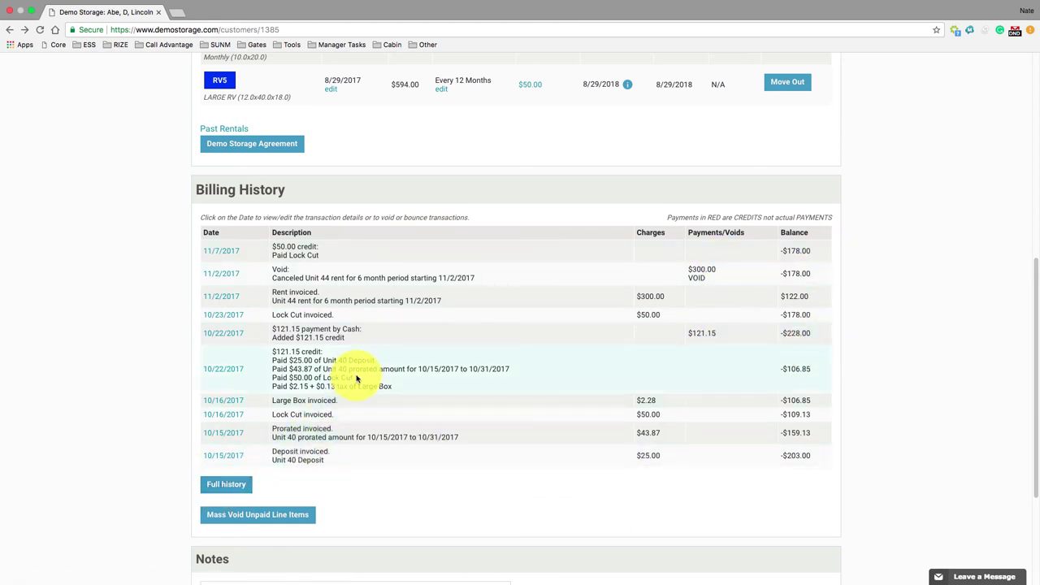
scroll(399, 453, down, 5)
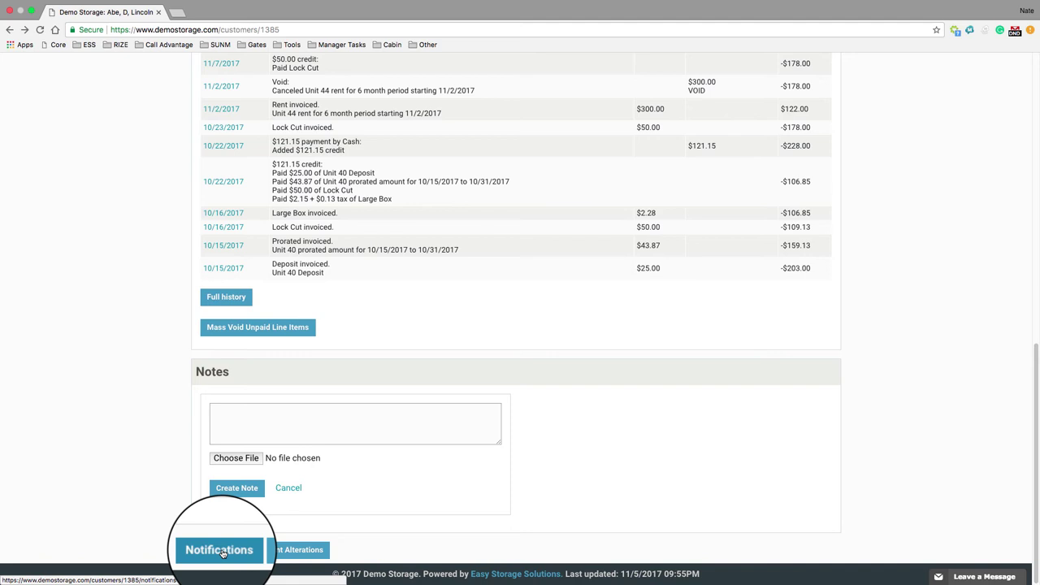
click(295, 554)
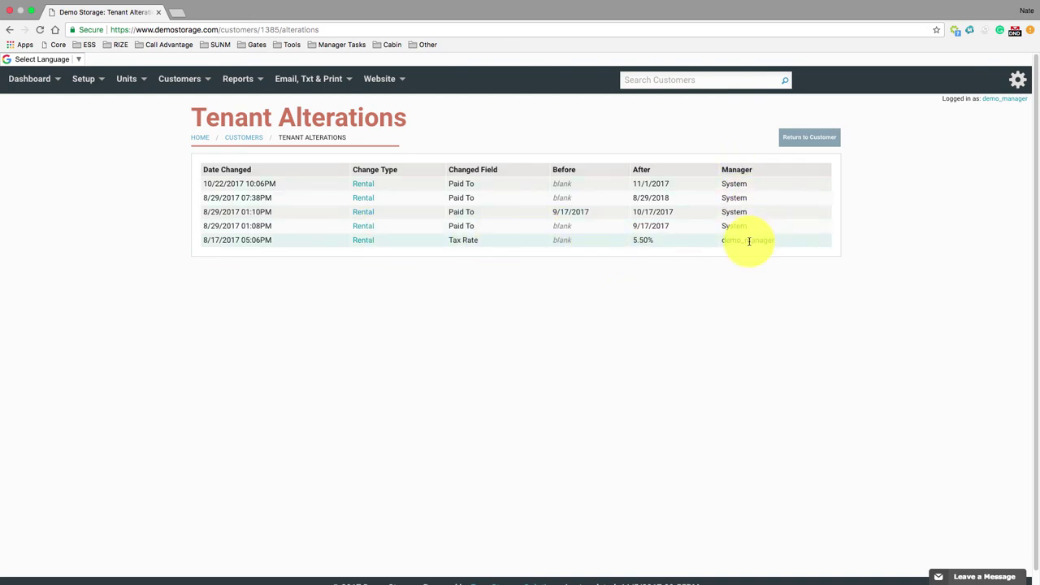
- Back on the customer account, raise the Recurring Billing date offset by one day, then leave without saving
key(super+bracketleft)
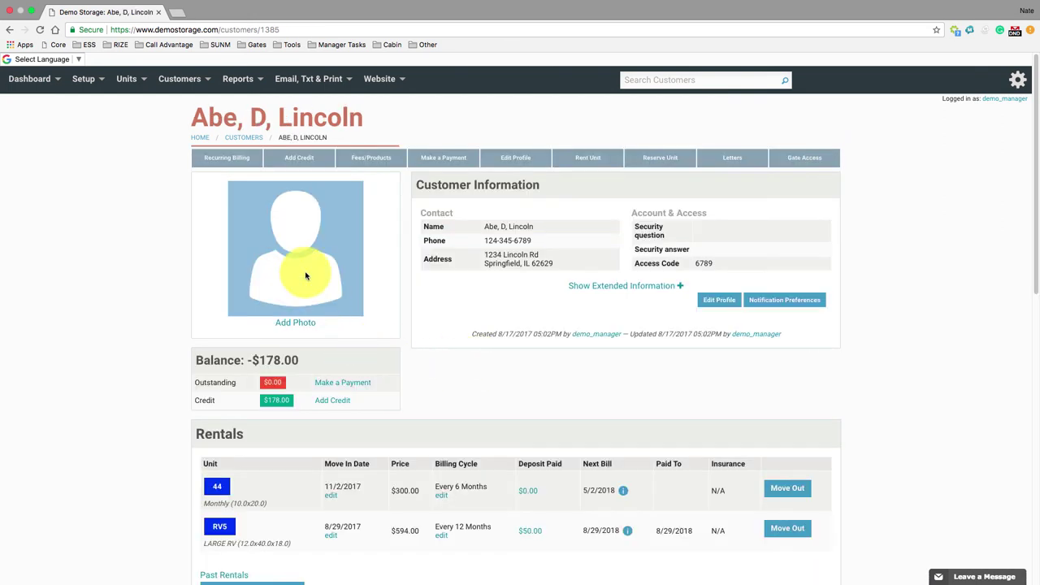
click(227, 159)
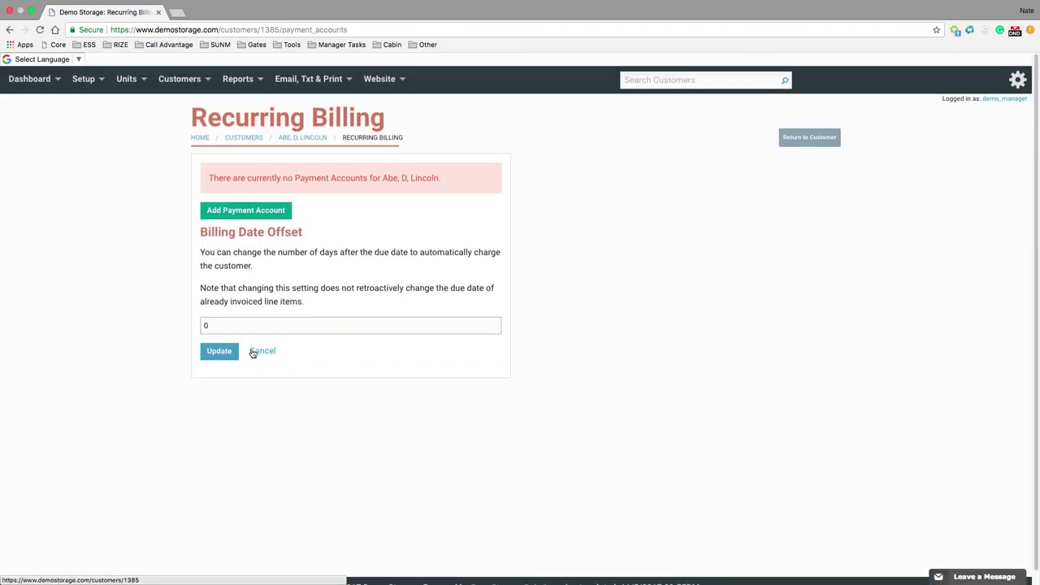
click(202, 327)
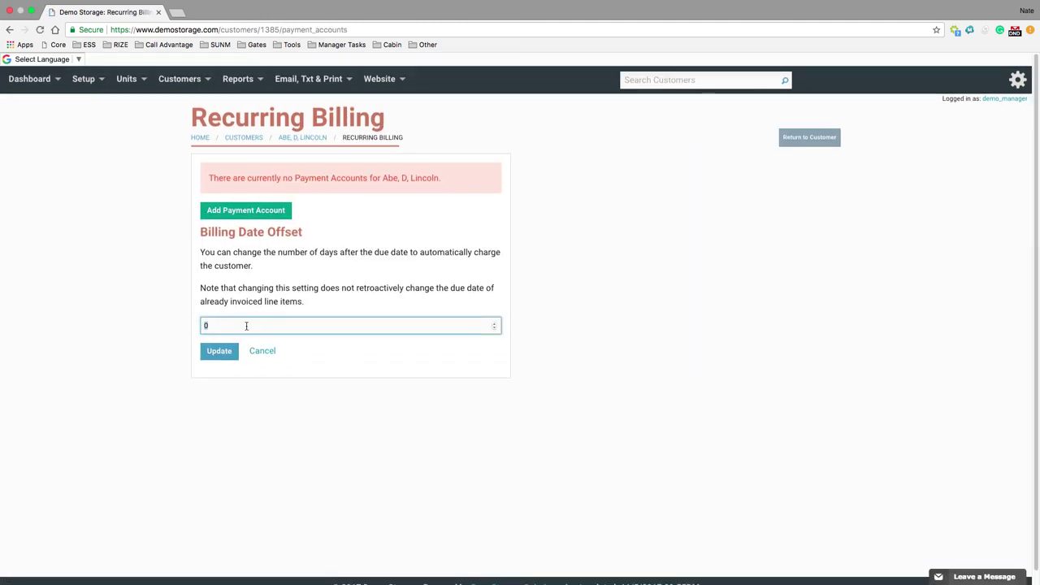
click(495, 327)
click(494, 326)
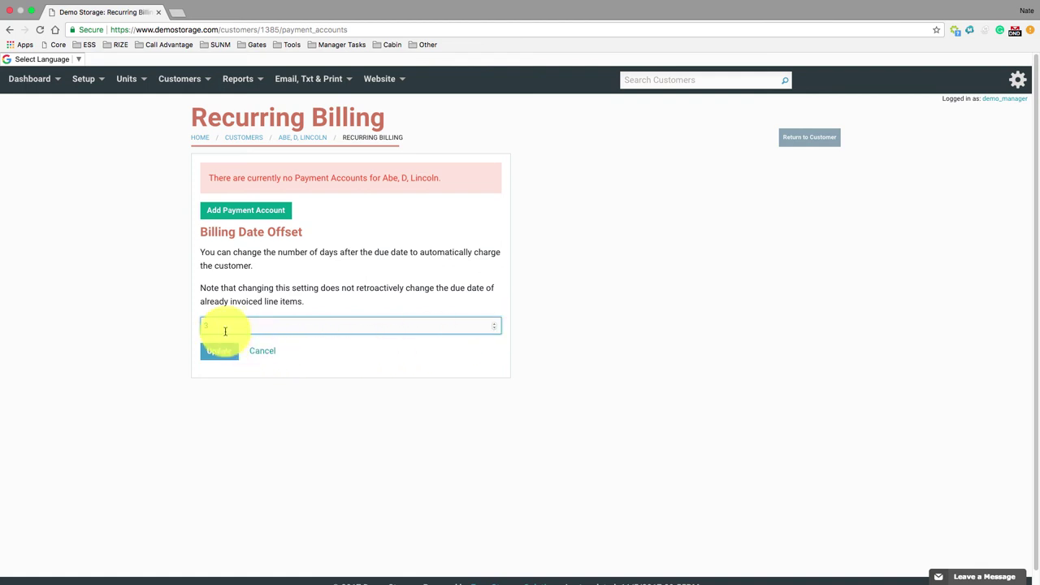
click(10, 34)
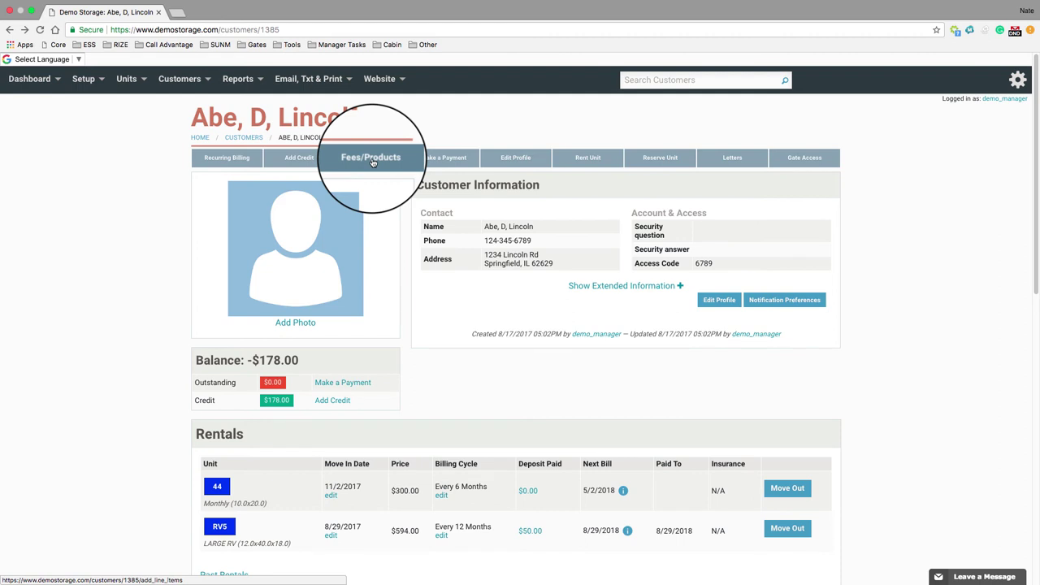
- View the customer's bill of items due, then return and start renting them a unit
click(435, 160)
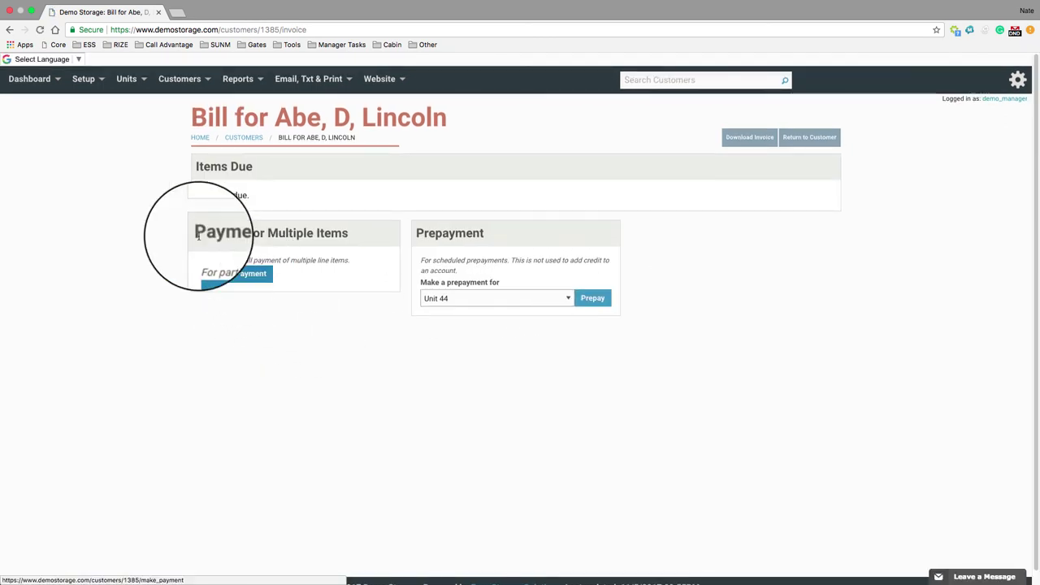
click(11, 31)
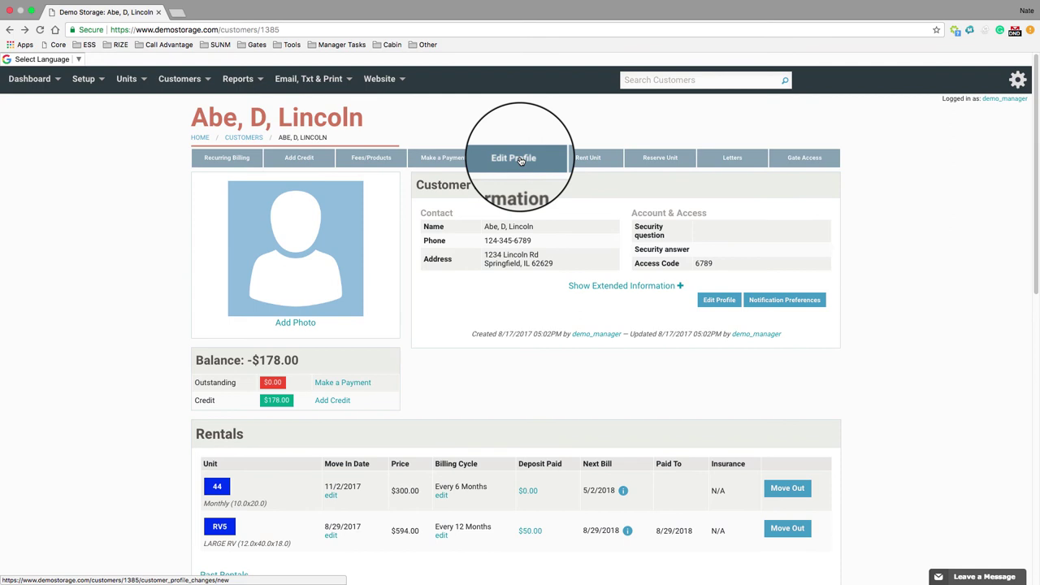
click(587, 159)
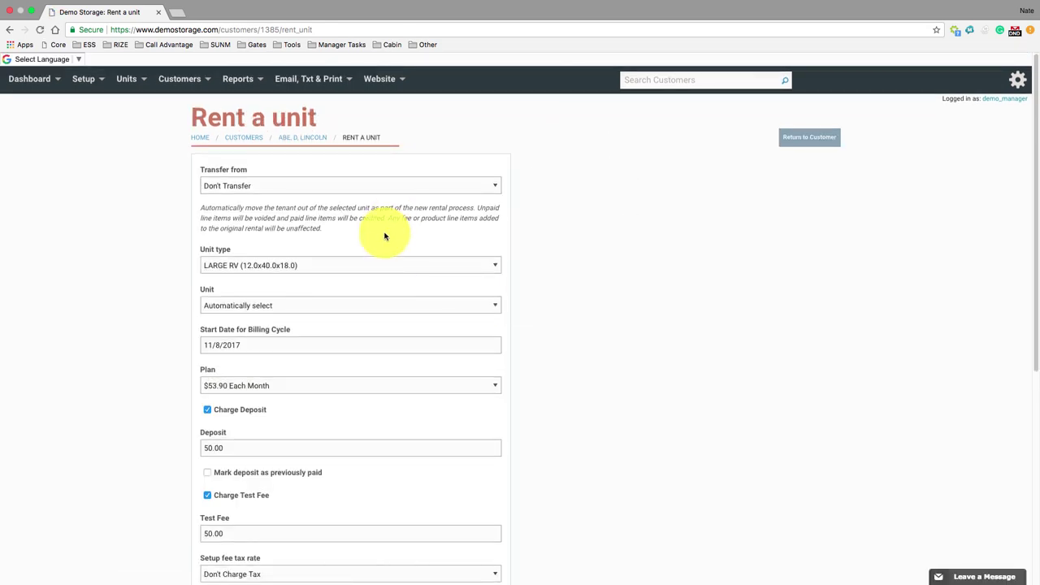
- Pick November 1 in the calendar so the billing cycle starts 11/1/2017 instead of 11/8/2017
scroll(383, 232, down, 5)
scroll(385, 235, up, 5)
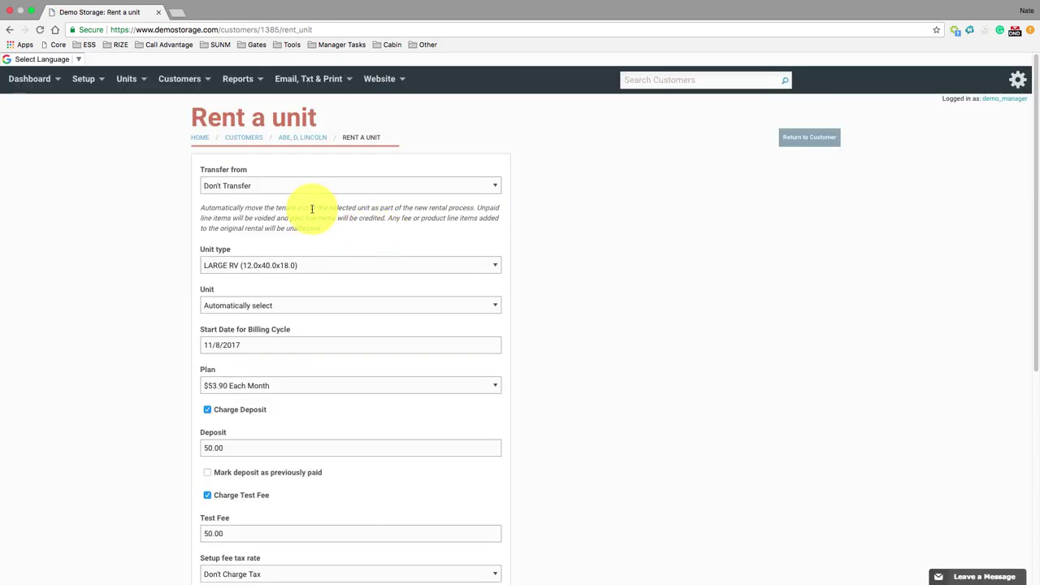
scroll(316, 238, down, 1)
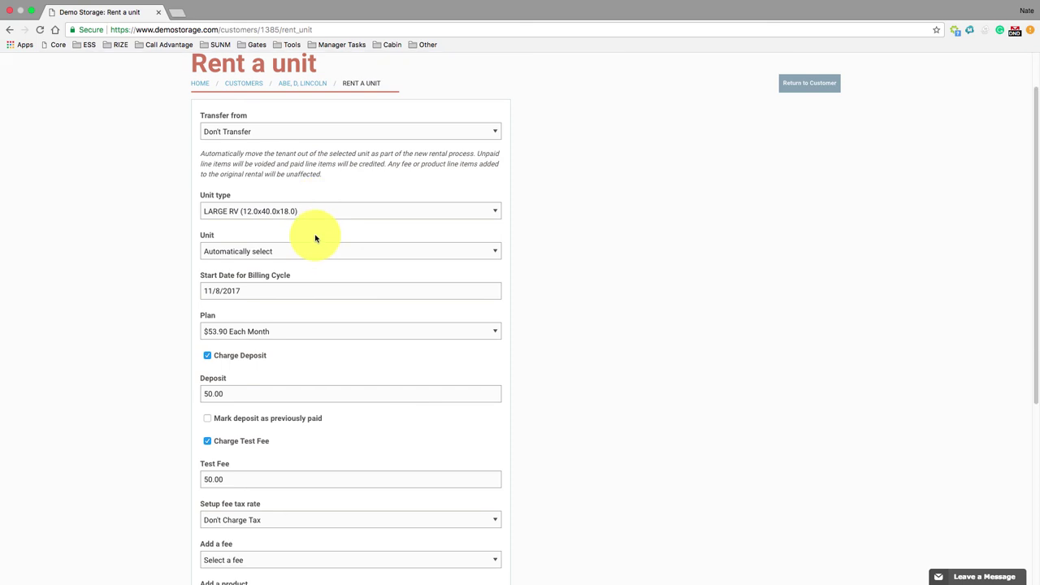
click(247, 291)
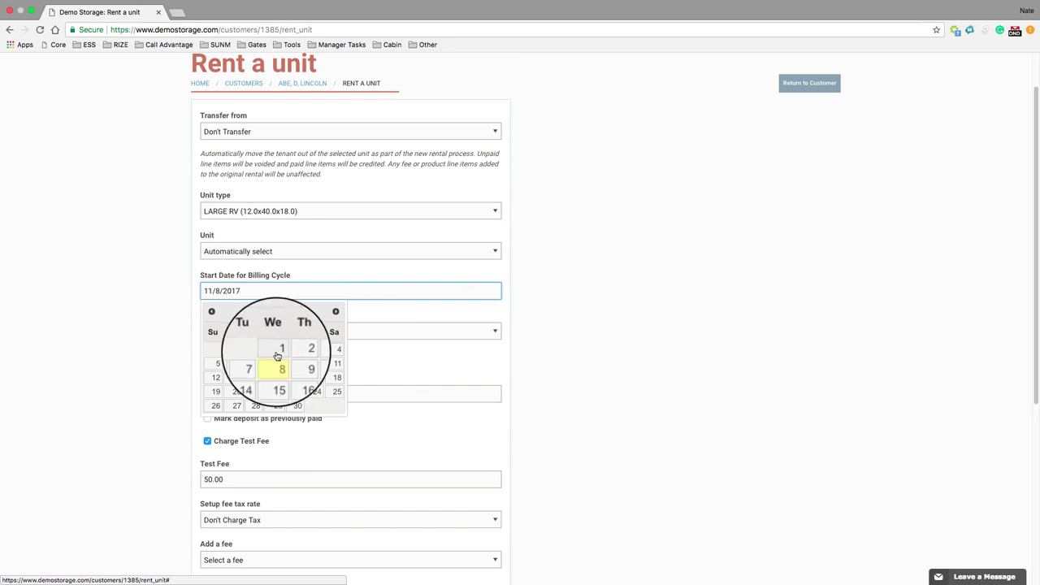
click(278, 355)
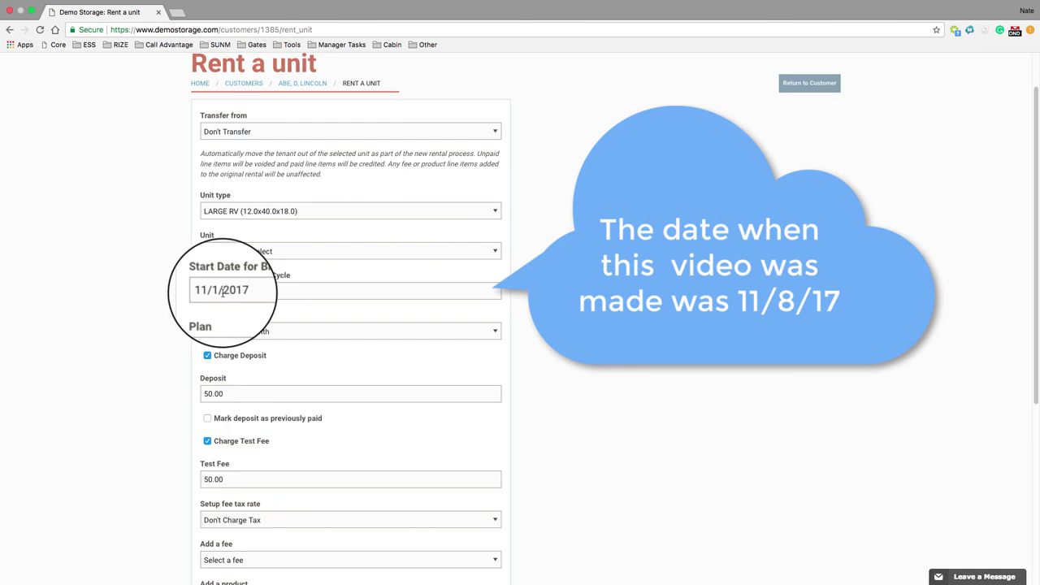
click(205, 292)
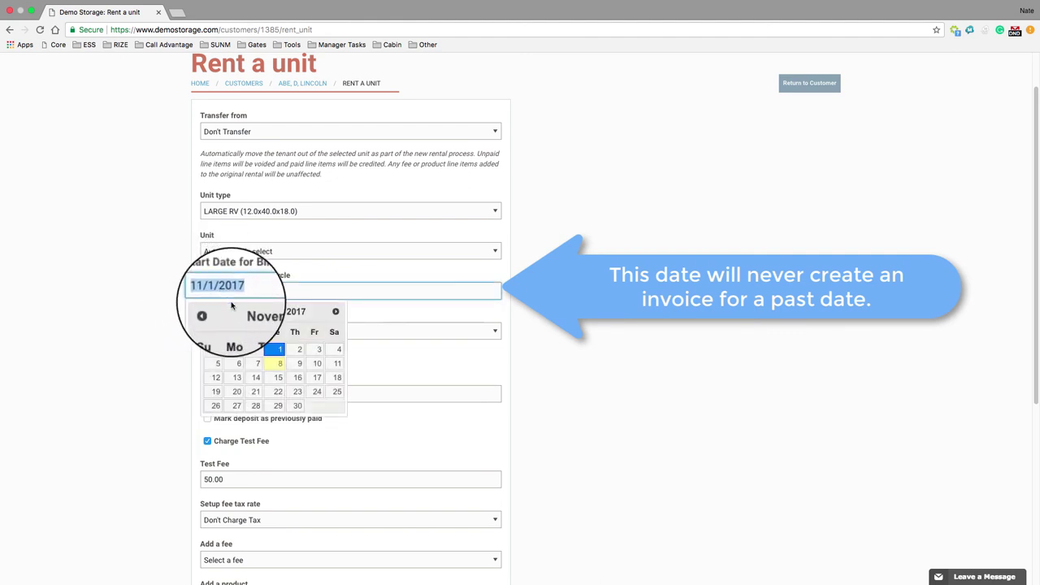
click(279, 350)
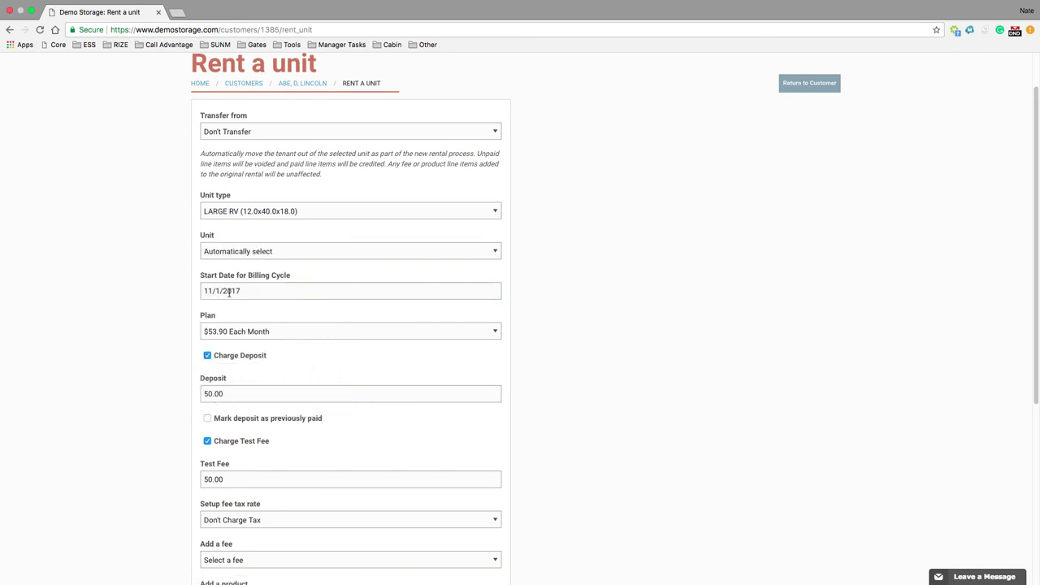
click(227, 302)
scroll(227, 301, down, 1)
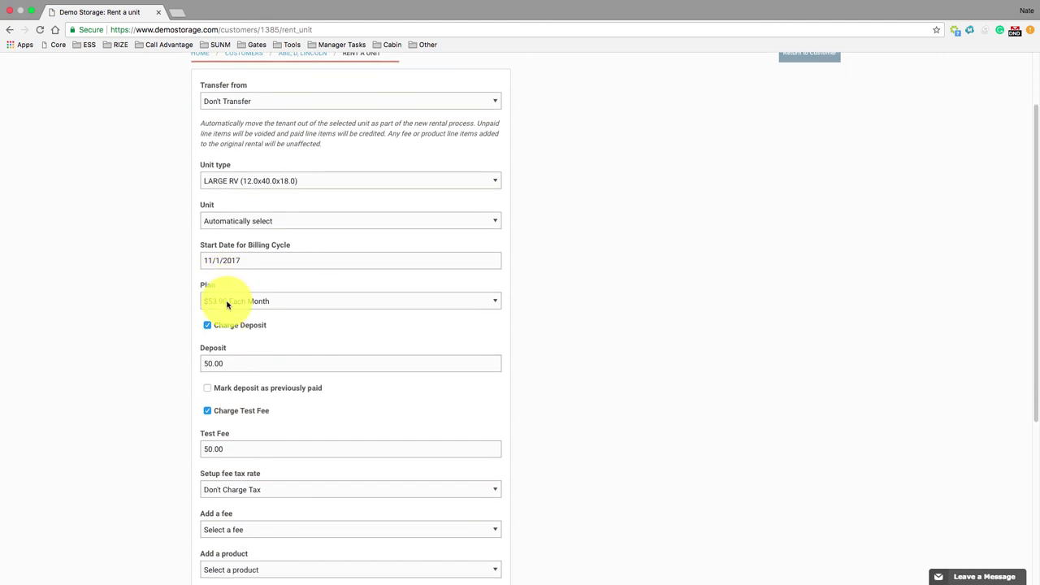
scroll(231, 341, down, 2)
- Add the $250.00 Rent fee to the rental
click(248, 466)
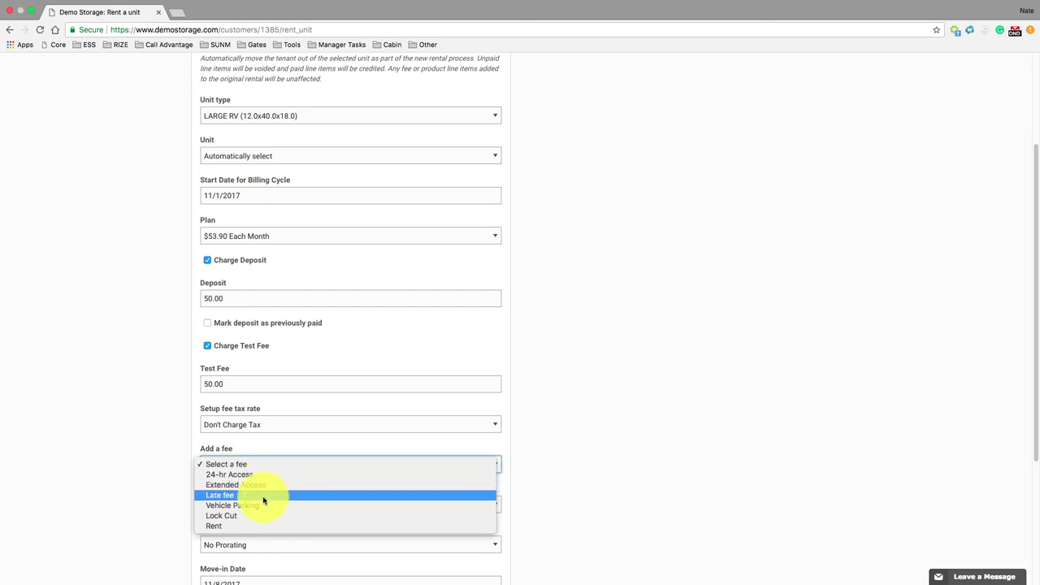
click(267, 528)
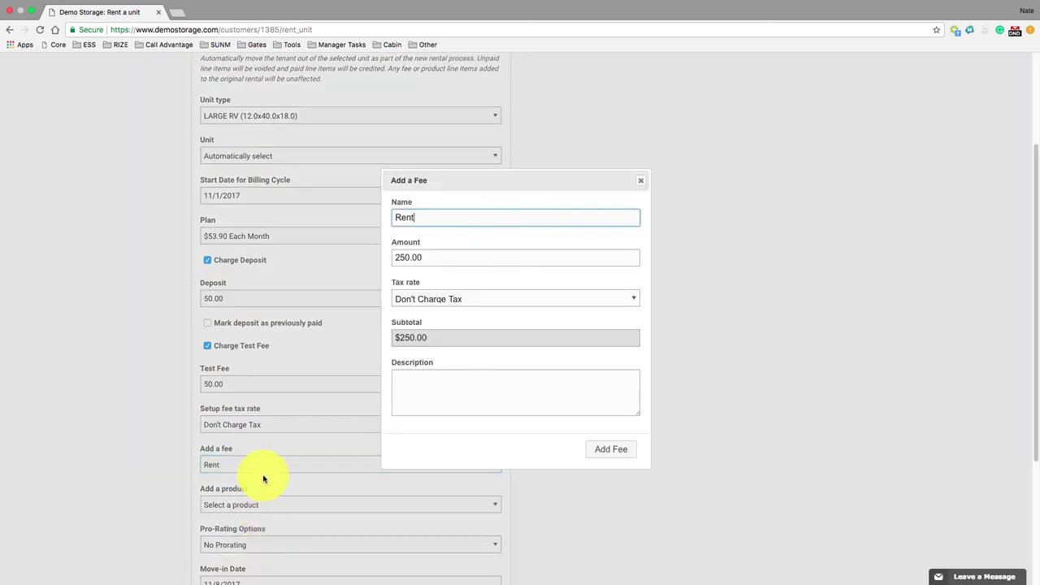
click(611, 449)
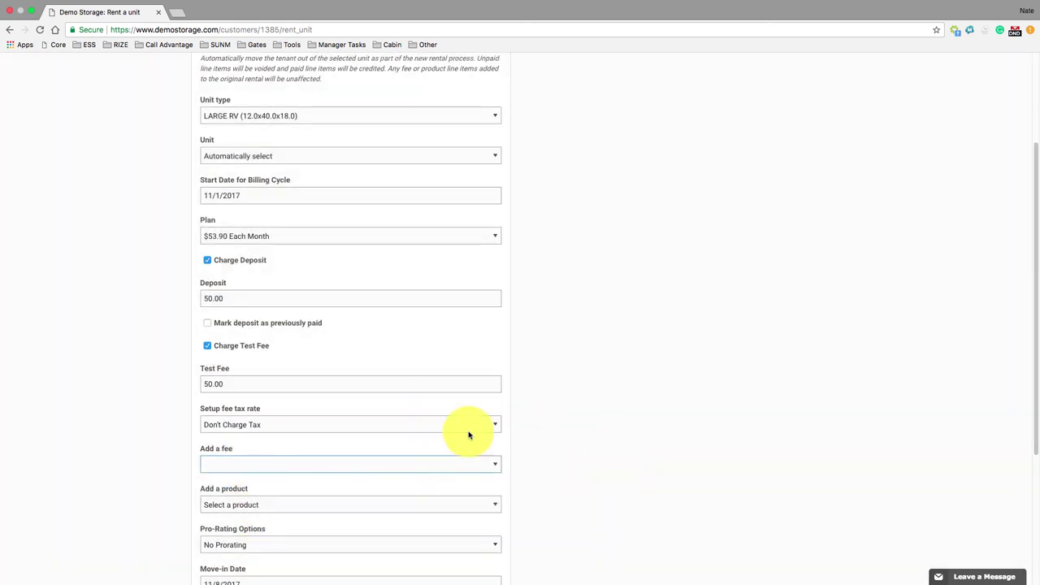
- Try a Custom plan rate, then return the plan to $53.90 Each Month
click(242, 240)
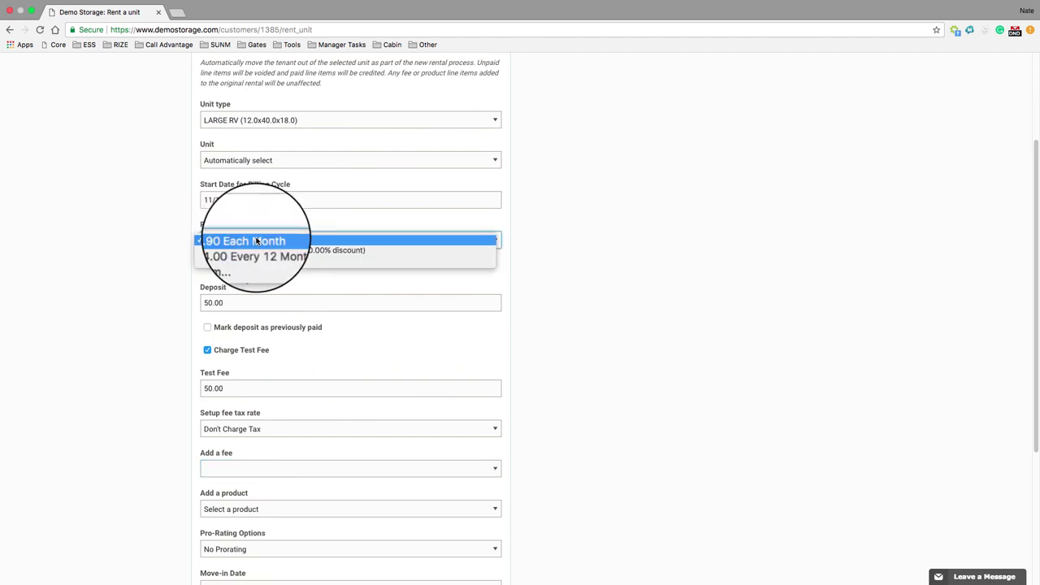
click(249, 239)
click(253, 240)
click(268, 260)
click(282, 280)
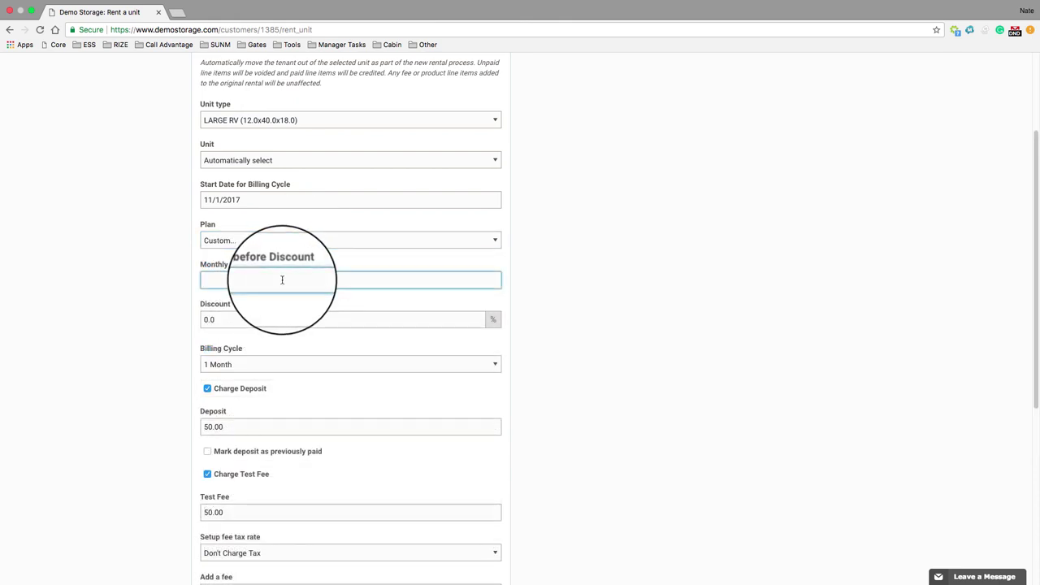
click(244, 241)
click(233, 268)
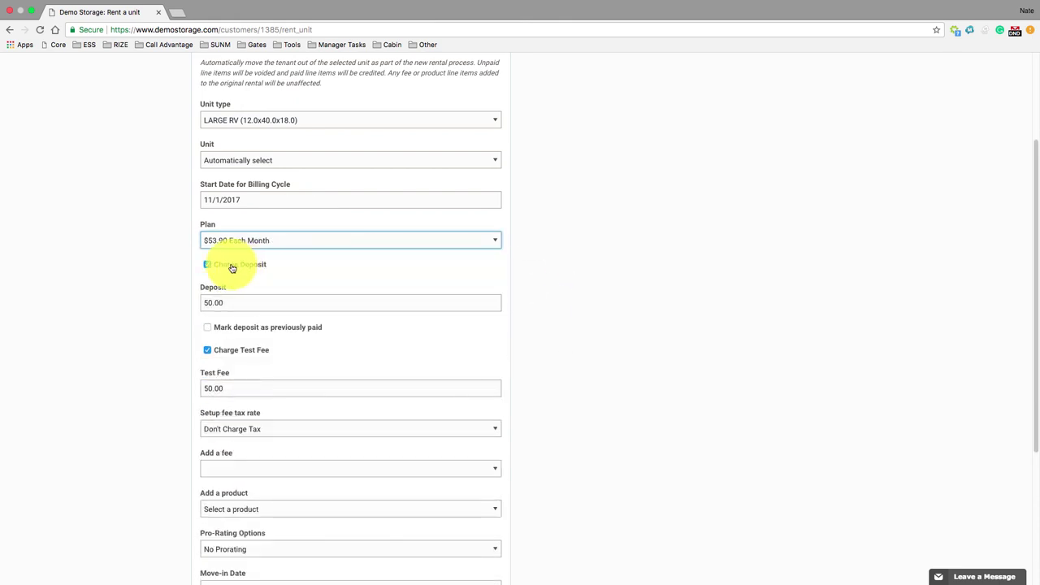
click(234, 347)
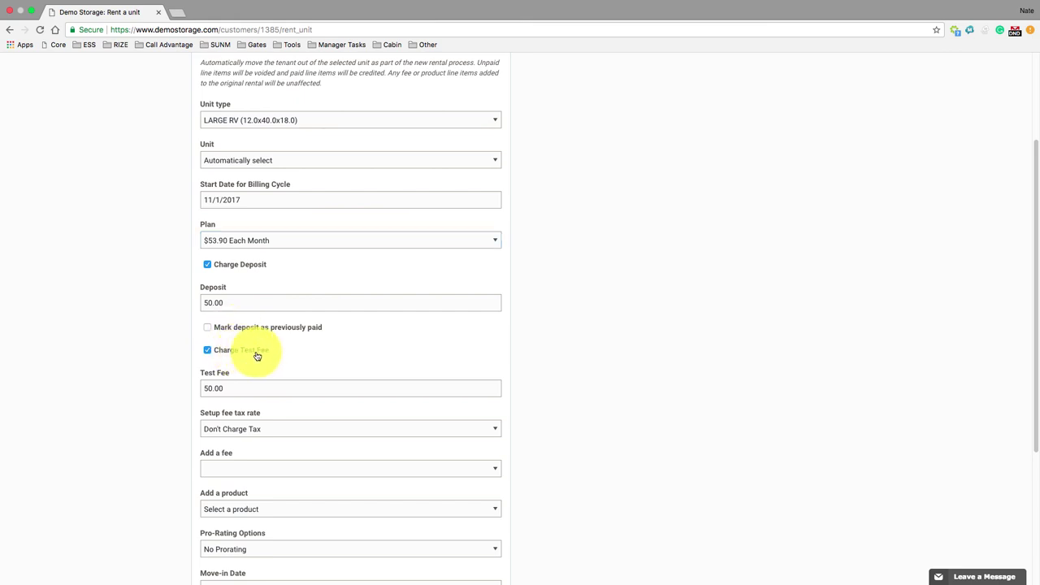
scroll(248, 383, down, 2)
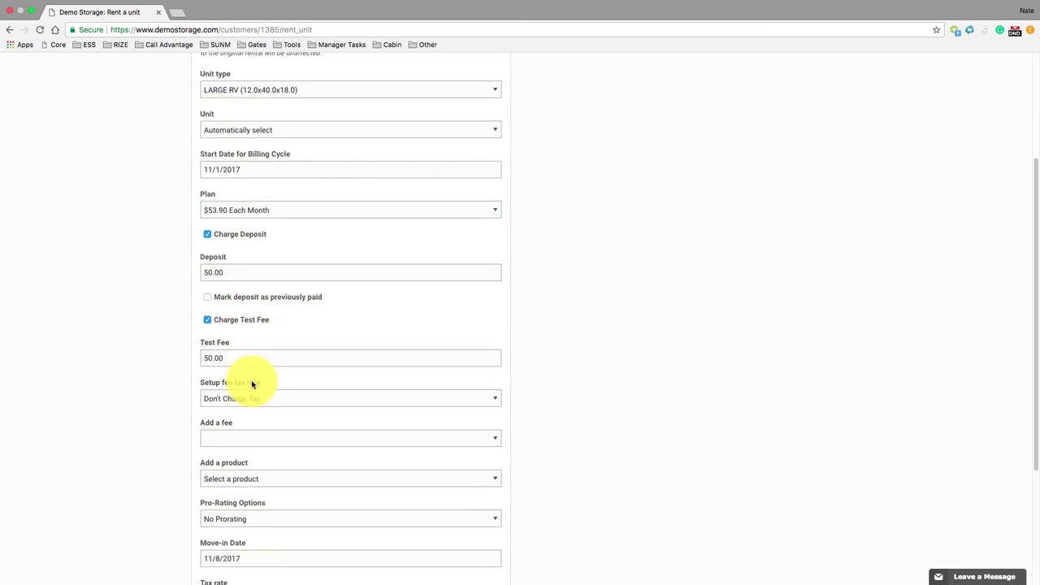
scroll(252, 385, down, 5)
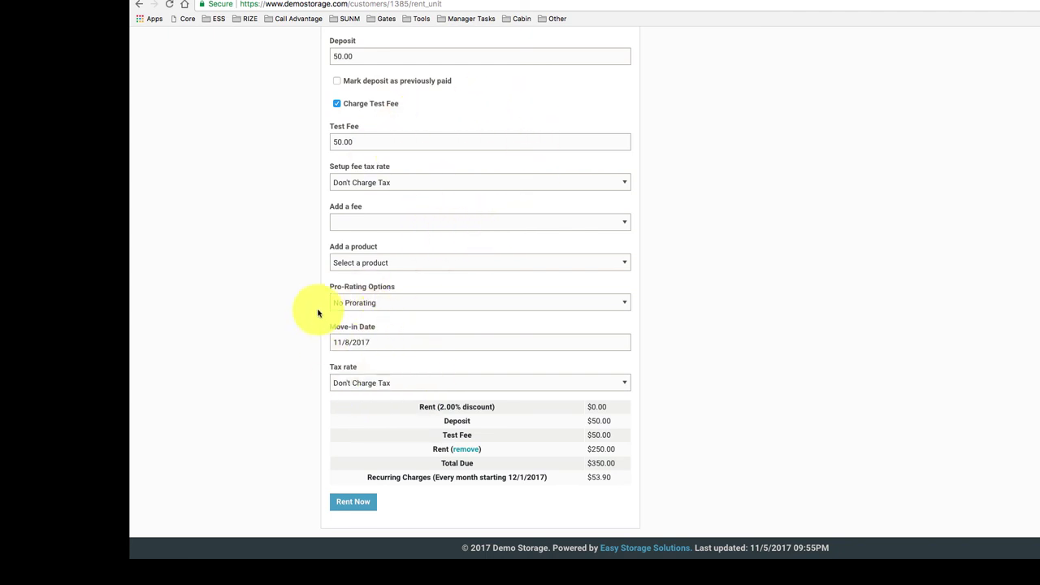
- Check the Test Fee, $250.00 Rent and $350.00 Total Due, then submit the LARGE RV rental
scroll(325, 276, up, 3)
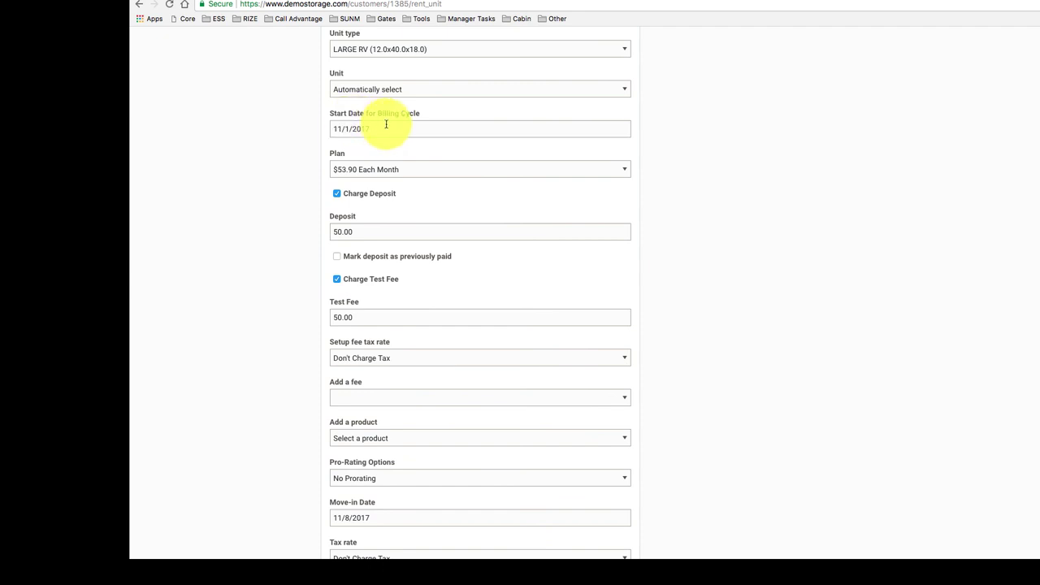
scroll(390, 162, down, 3)
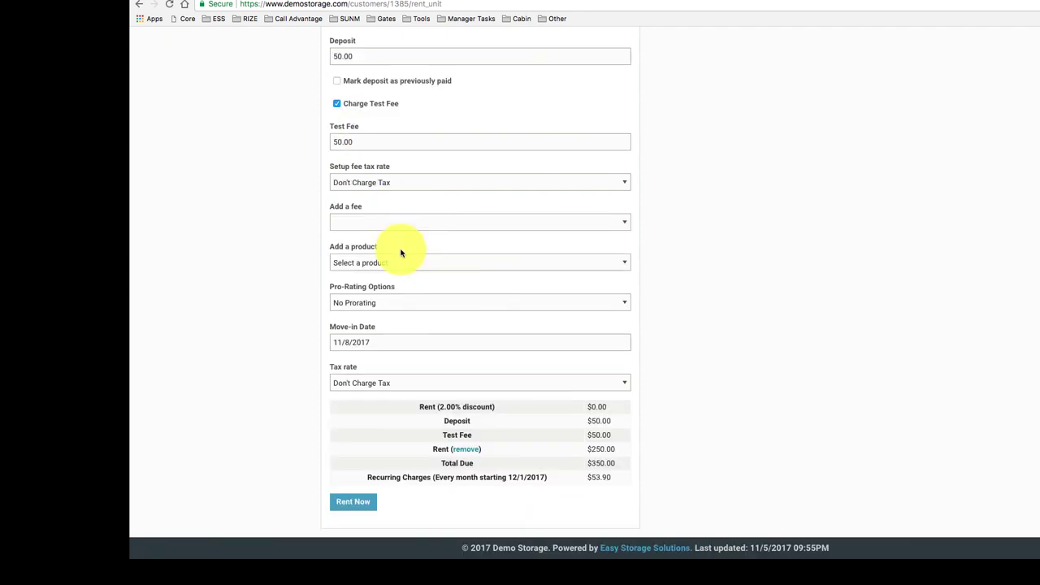
drag(395, 401, 616, 488)
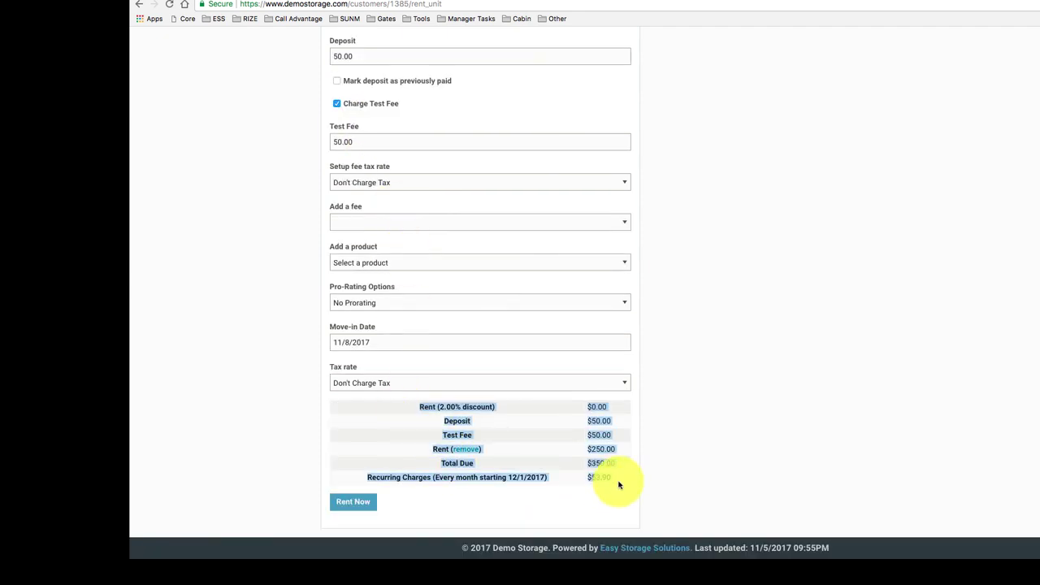
click(617, 485)
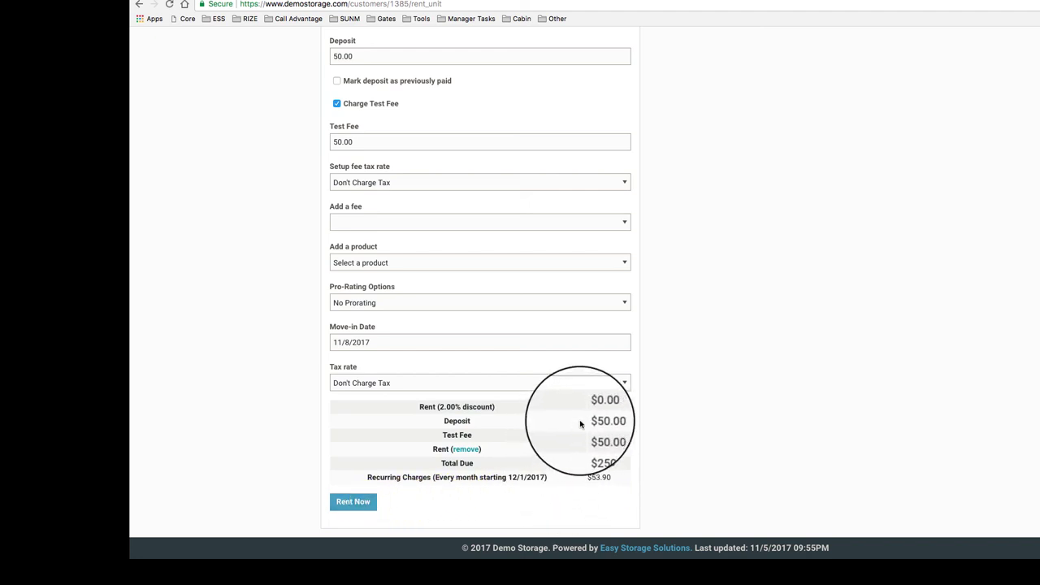
triple_click(613, 431)
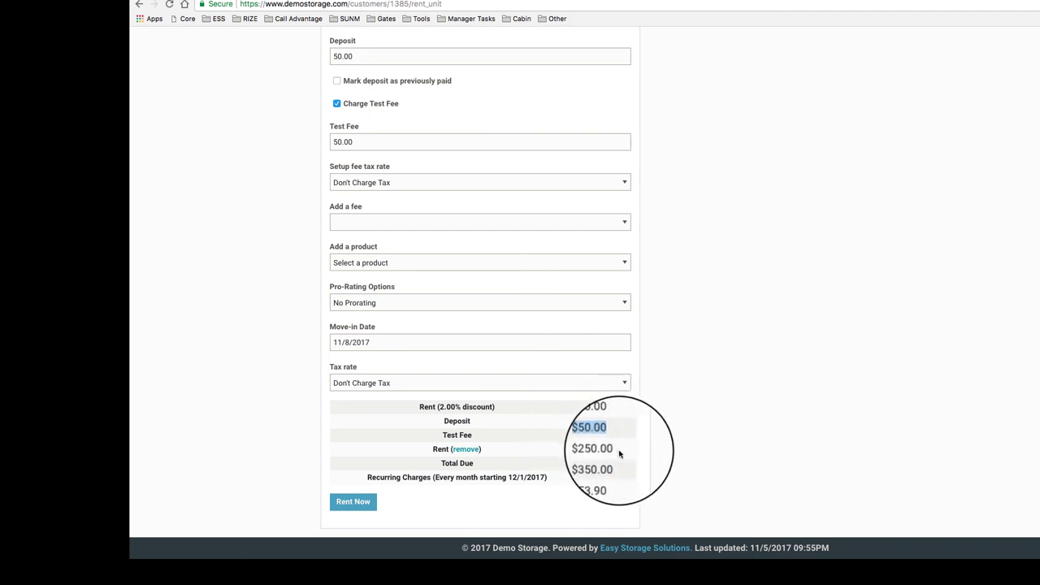
triple_click(591, 445)
double_click(608, 463)
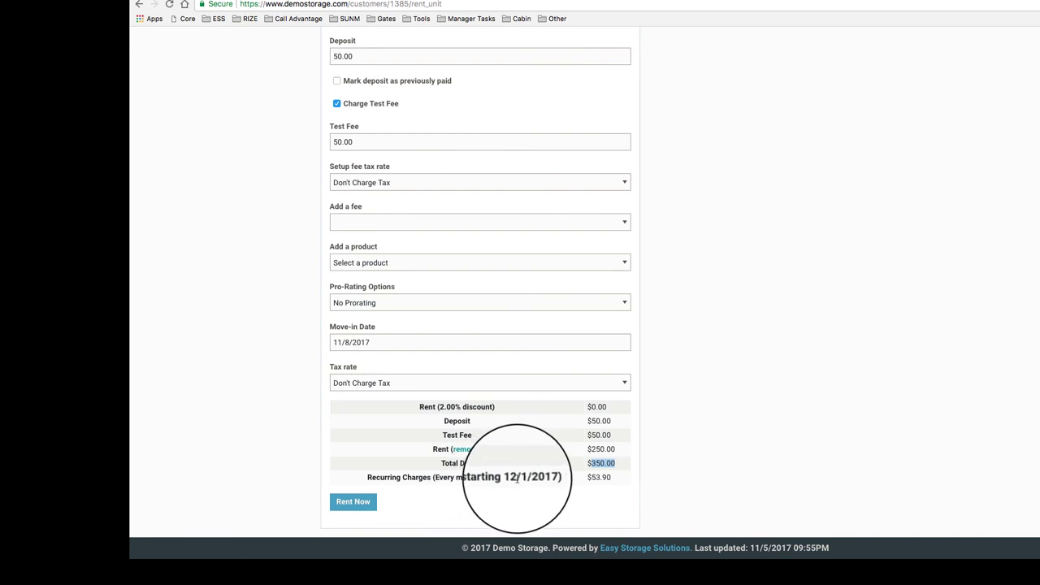
click(599, 477)
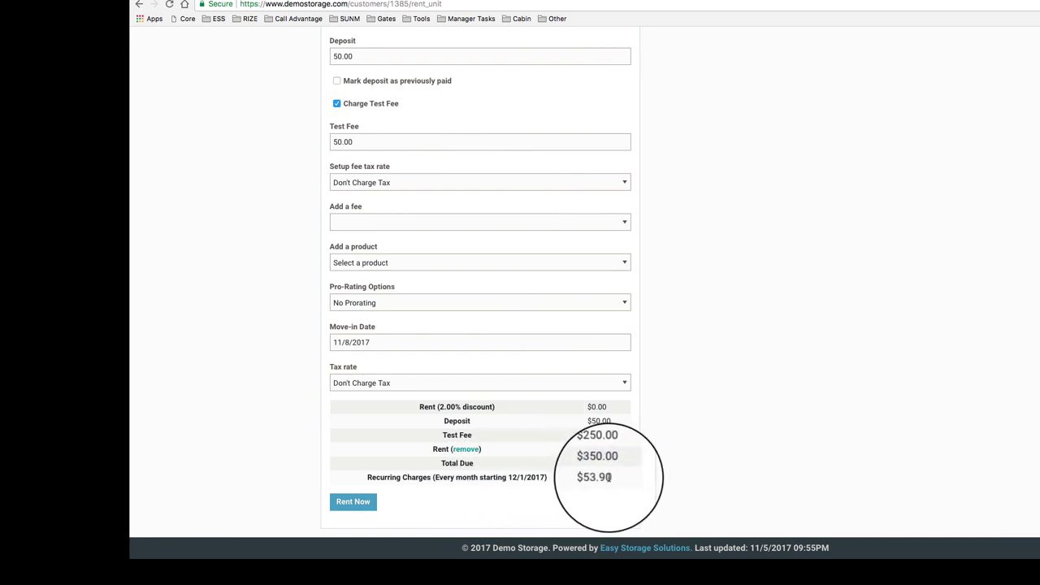
click(362, 501)
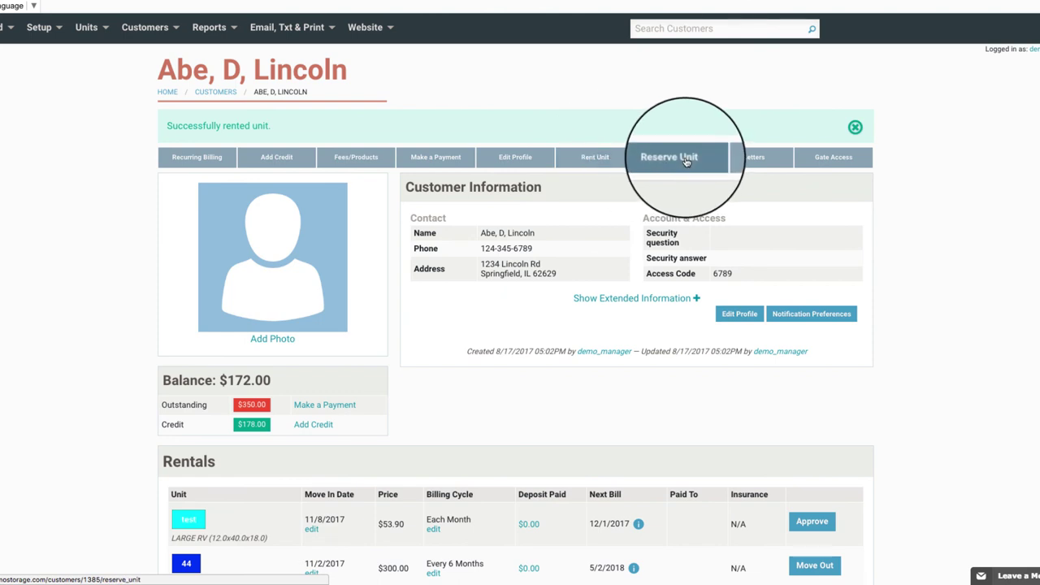
- Switch to the Letters tab, then bring up the Customers menu
click(757, 165)
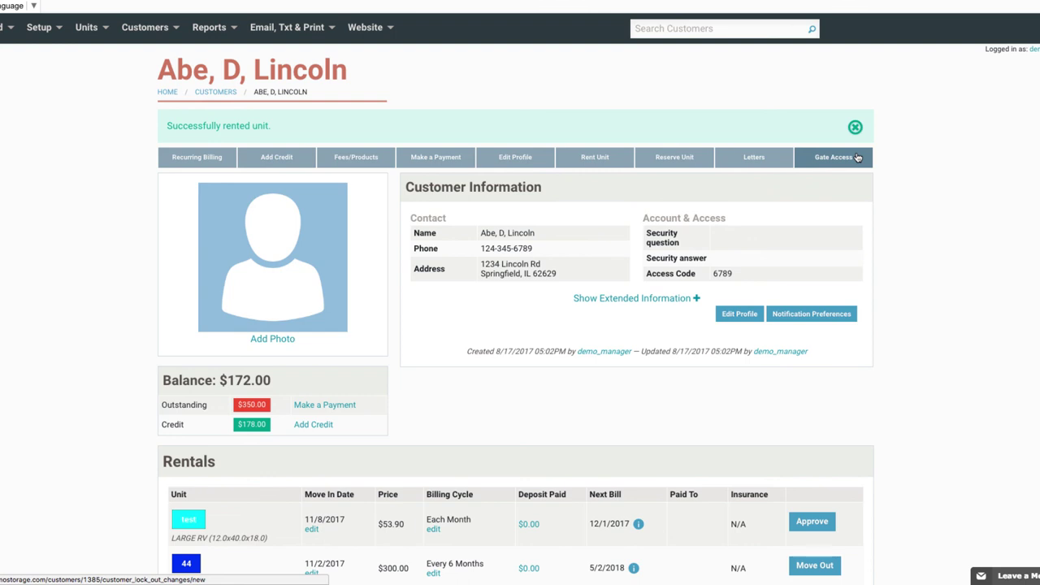
click(151, 28)
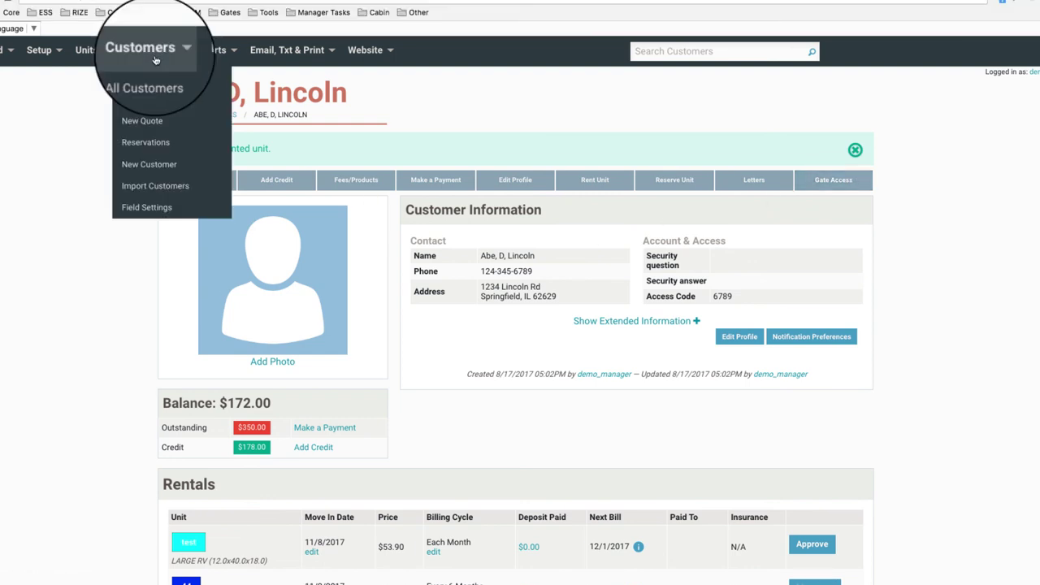